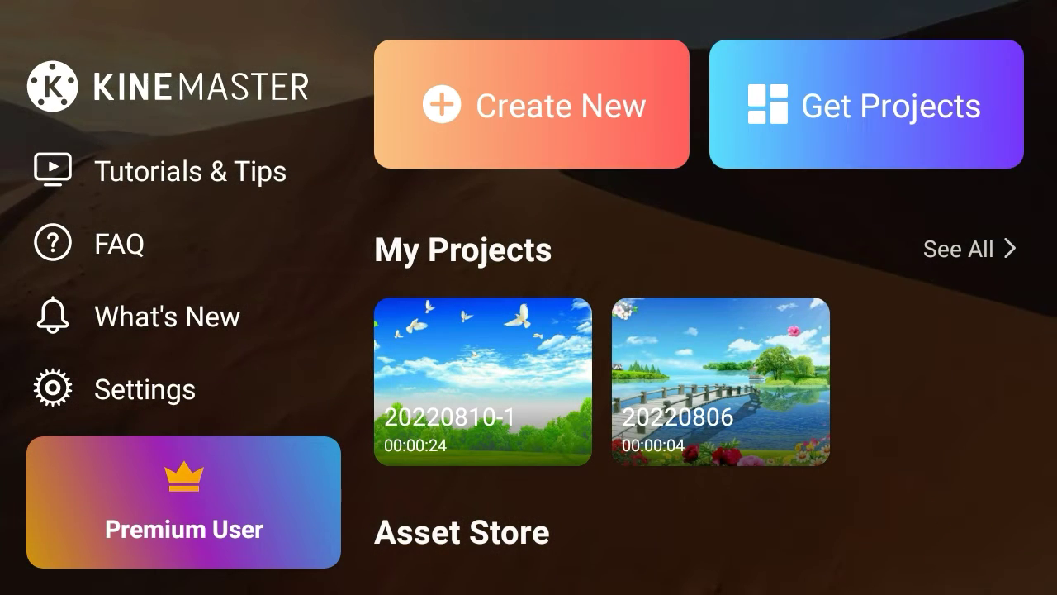
Start a new 16:9 project with the meadow landscape from Pins as its first clip
{"action": "left_click", "coordinate": [531, 104]}
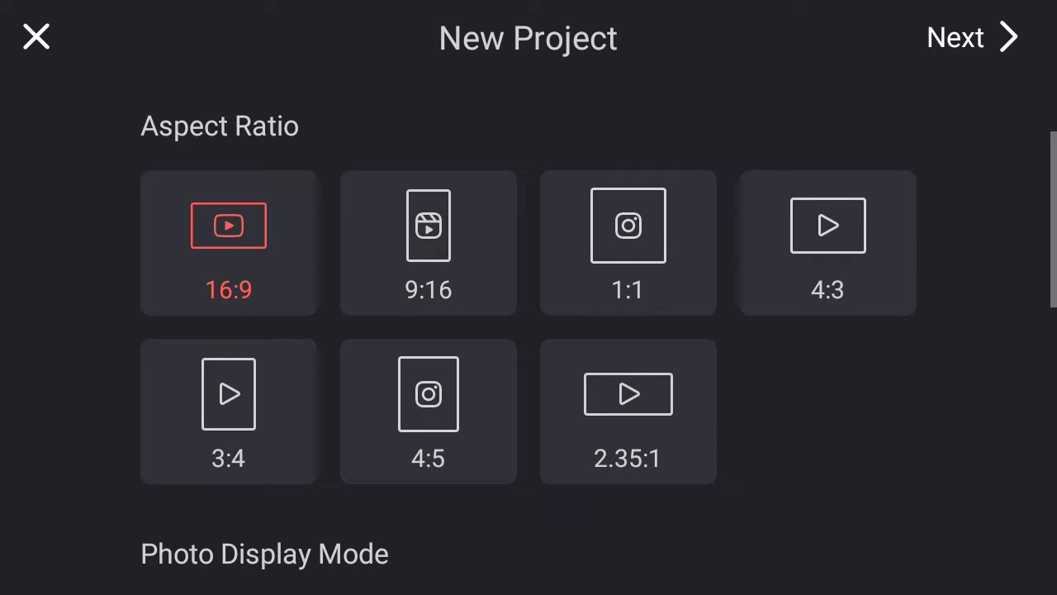
{"action": "left_click", "coordinate": [972, 38]}
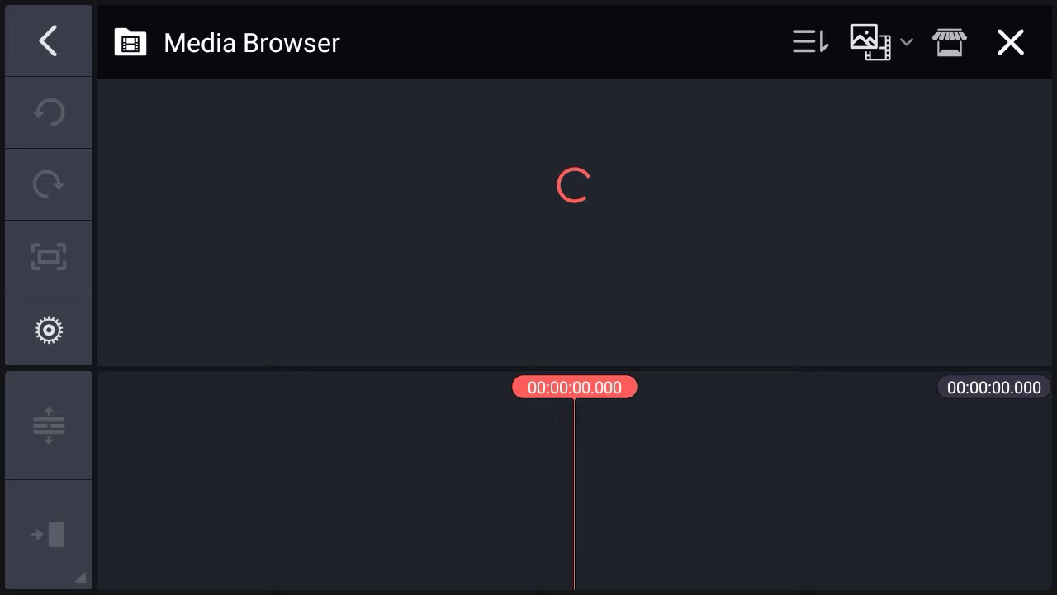
{"action": "left_click", "coordinate": [455, 273]}
{"action": "left_click", "coordinate": [933, 213]}
{"action": "left_click", "coordinate": [1011, 41]}
Stretch the meadow image clip to about 22 seconds long
{"action": "left_click", "coordinate": [479, 437]}
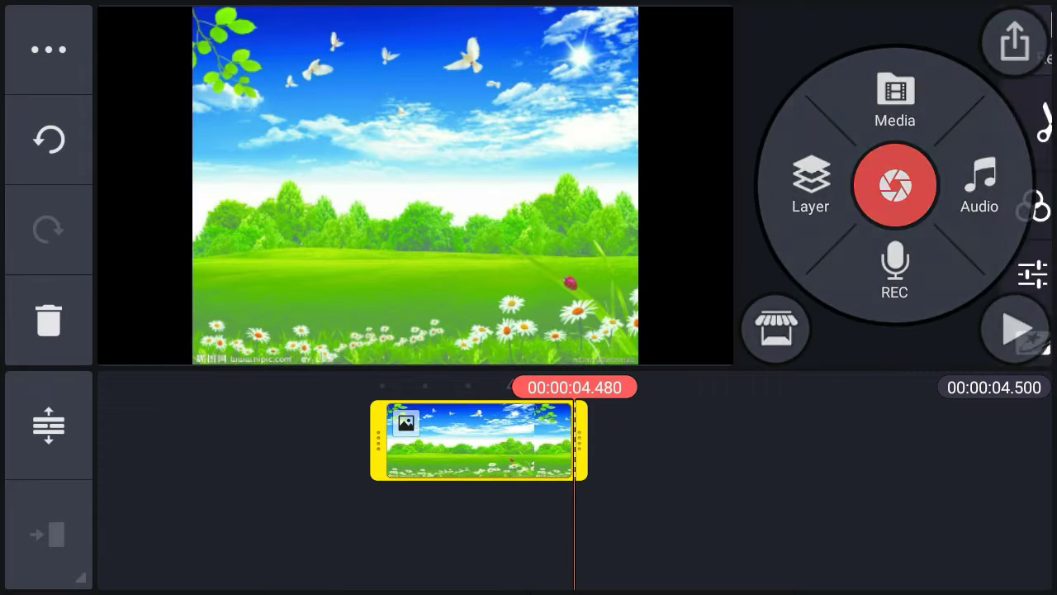
{"action": "left_click", "coordinate": [896, 122]}
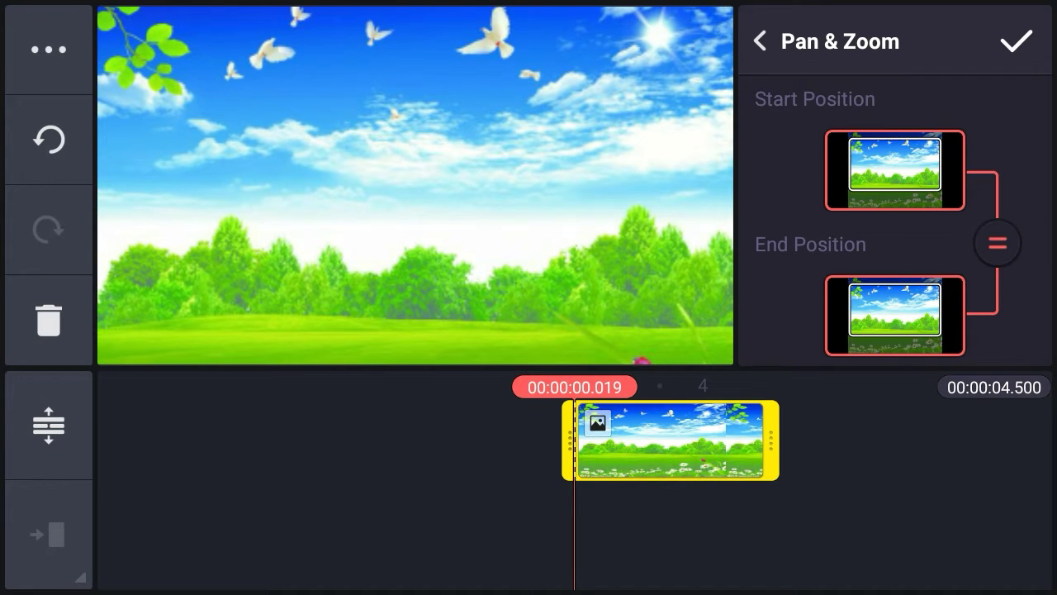
{"action": "left_click", "coordinate": [1017, 41]}
{"action": "left_click", "coordinate": [669, 440]}
{"action": "mouse_move", "coordinate": [774, 439]}
{"action": "left_mouse_down"}
{"action": "mouse_move", "coordinate": [581, 440]}
{"action": "mouse_move", "coordinate": [887, 439]}
{"action": "left_mouse_up"}
{"action": "left_click_drag", "start_coordinate": [581, 440], "coordinate": [829, 440]}
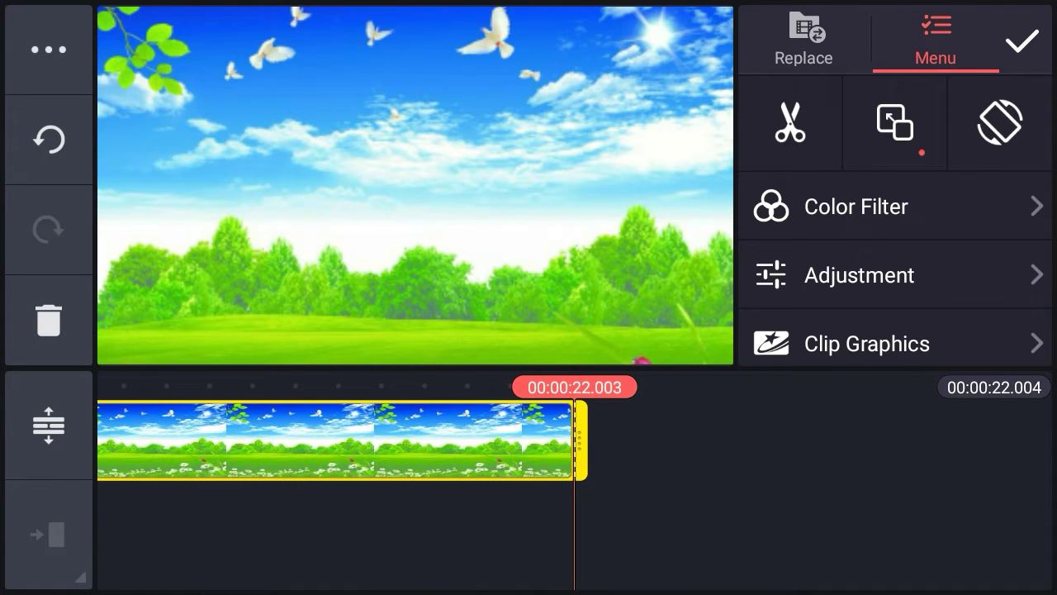
{"action": "left_click_drag", "start_coordinate": [331, 440], "coordinate": [578, 439]}
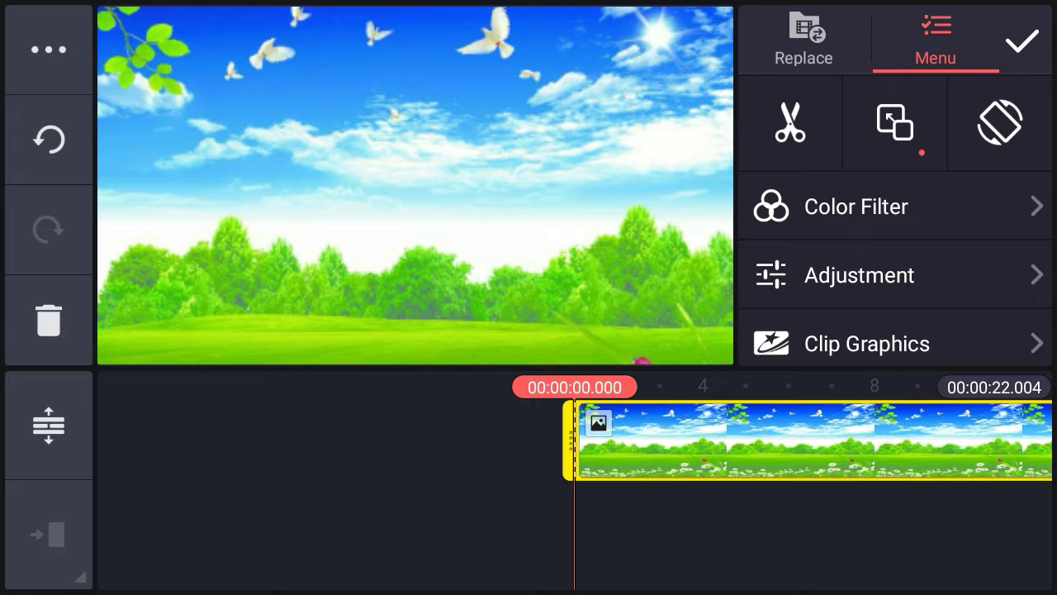
Reselect the meadow clip and bring up its Pan & Zoom framing
{"action": "left_click", "coordinate": [330, 512]}
{"action": "left_click", "coordinate": [743, 439]}
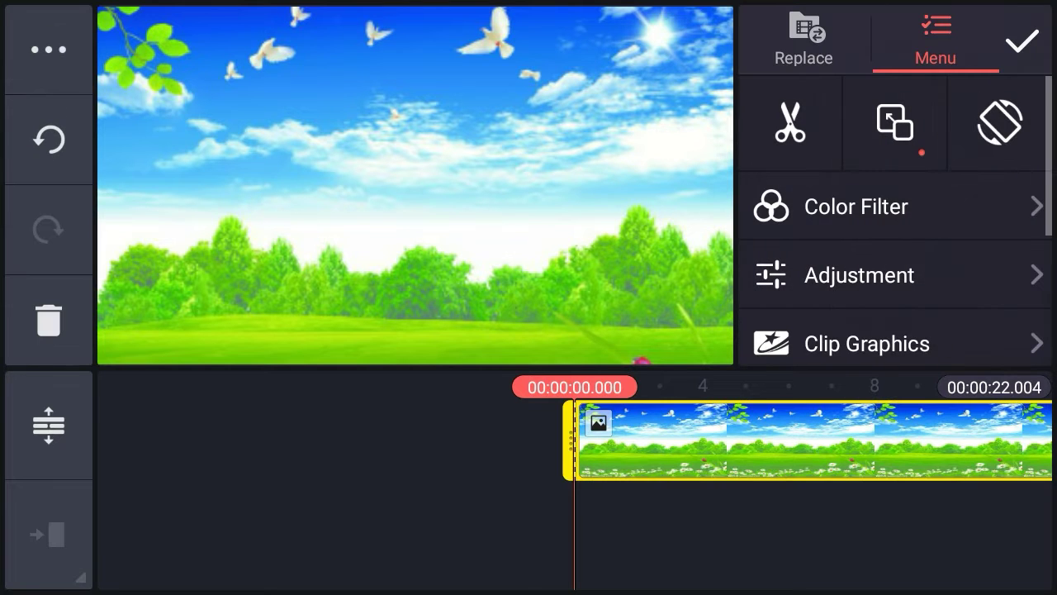
{"action": "left_click", "coordinate": [894, 123]}
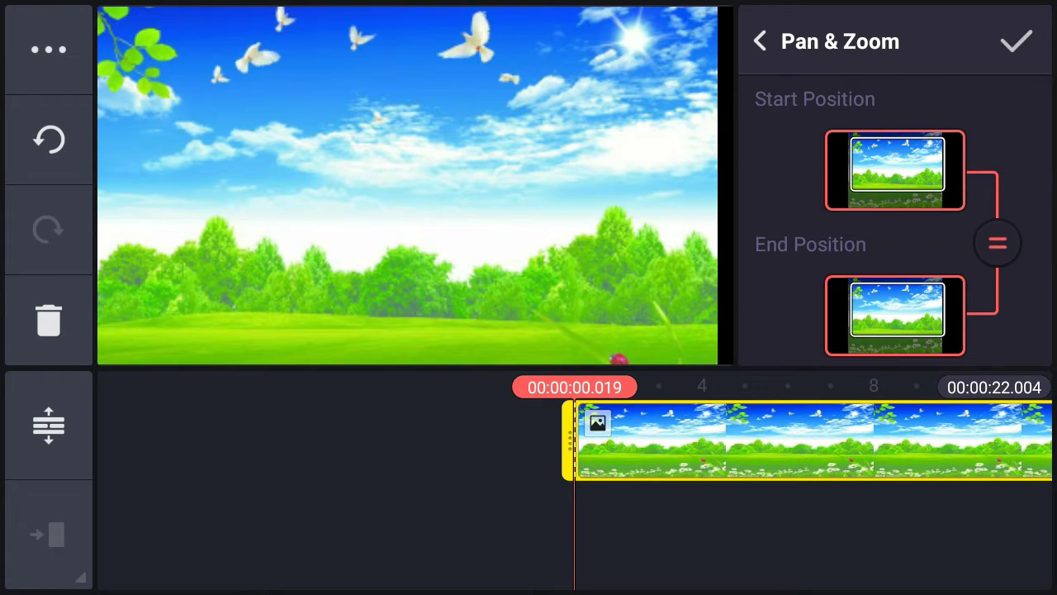
Add the daisy-stem PNG from the pixelLab folder as a media layer
{"action": "left_click", "coordinate": [1016, 40]}
{"action": "left_click", "coordinate": [809, 181]}
{"action": "left_click", "coordinate": [744, 53]}
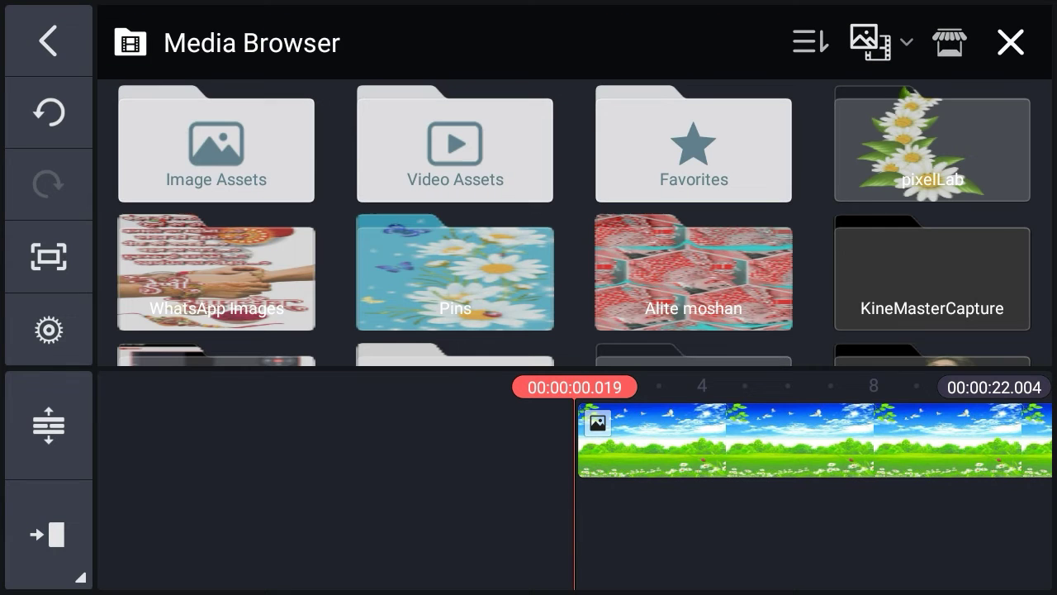
{"action": "left_click", "coordinate": [932, 145]}
{"action": "left_click", "coordinate": [216, 144]}
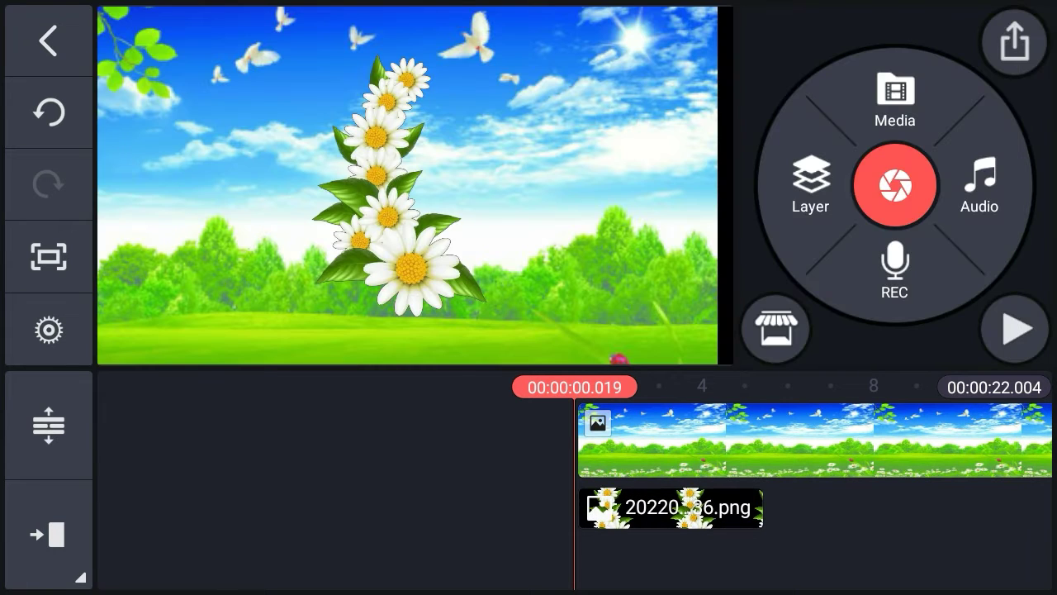
Enlarge the daisy layer, move it to the left edge and extend it to 22 seconds
{"action": "left_click_drag", "start_coordinate": [550, 314], "coordinate": [589, 355]}
{"action": "mouse_move", "coordinate": [415, 186]}
{"action": "left_mouse_down"}
{"action": "mouse_move", "coordinate": [198, 186]}
{"action": "mouse_move", "coordinate": [216, 199]}
{"action": "left_mouse_up"}
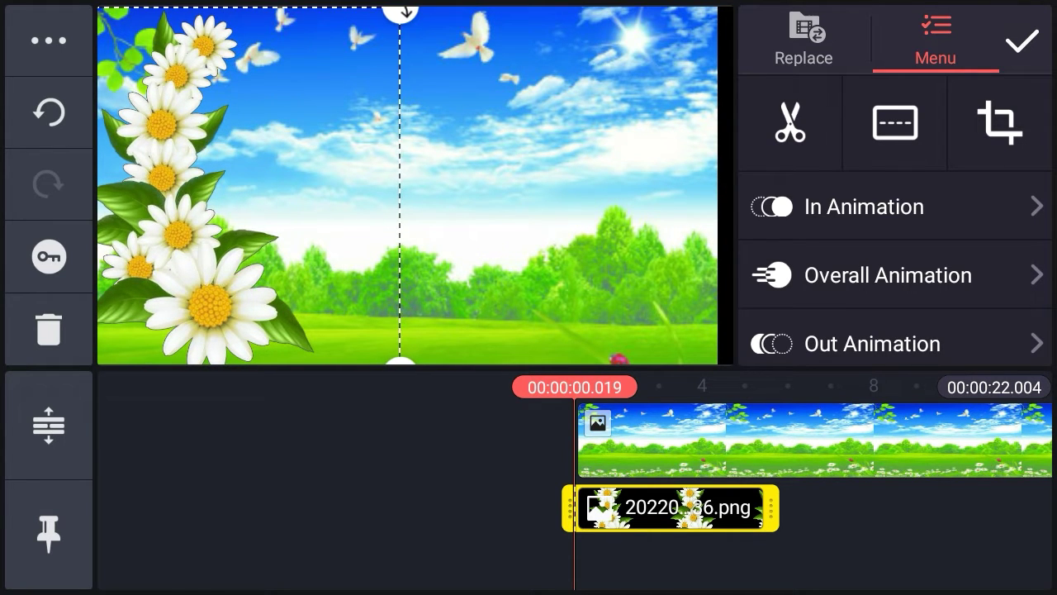
{"action": "left_click", "coordinate": [669, 507]}
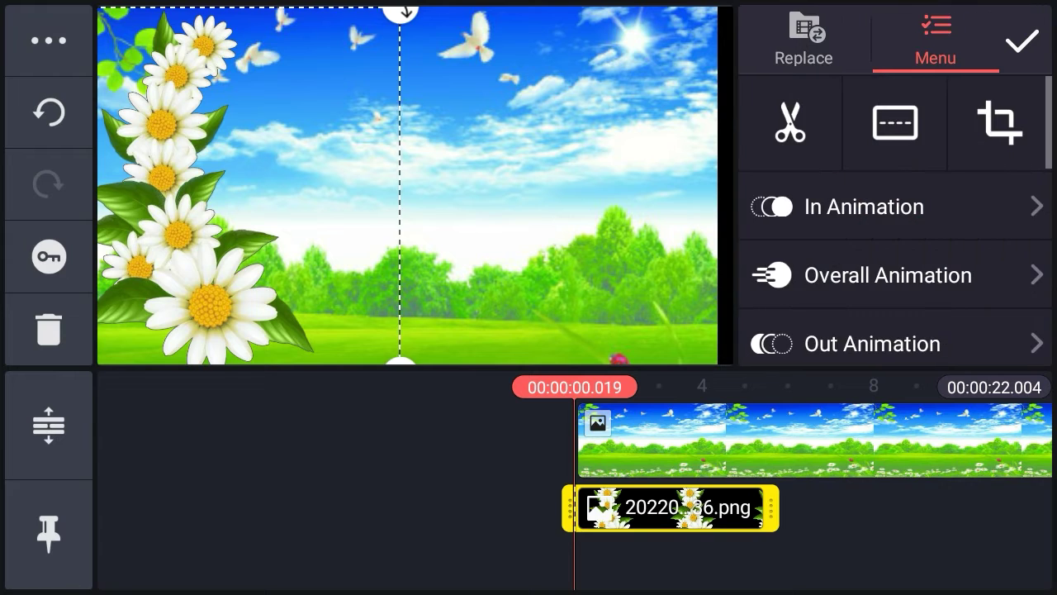
{"action": "left_click_drag", "start_coordinate": [772, 508], "coordinate": [975, 507]}
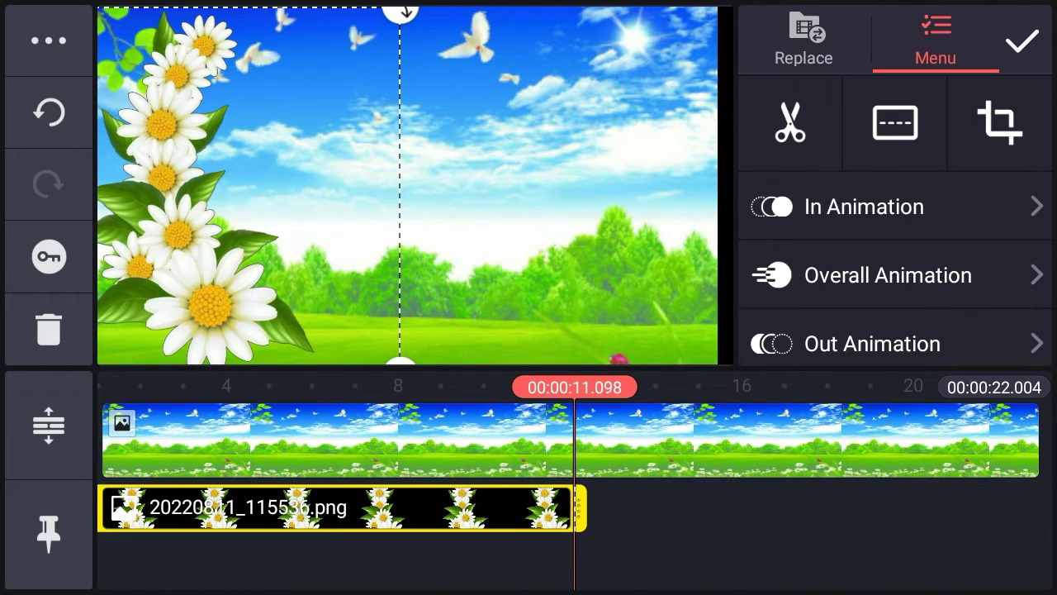
{"action": "mouse_move", "coordinate": [600, 507]}
{"action": "left_mouse_down"}
{"action": "mouse_move", "coordinate": [585, 507]}
{"action": "mouse_move", "coordinate": [670, 507]}
{"action": "left_mouse_up"}
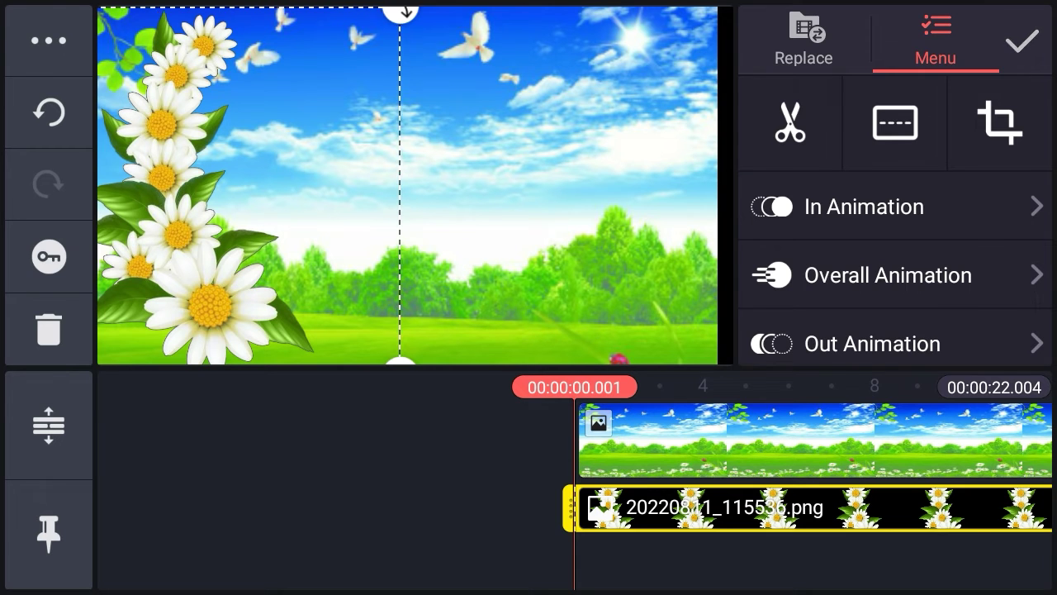
Add the blue-sky cloud JPEG from the Download folder as a new media layer
{"action": "left_click", "coordinate": [1023, 41]}
{"action": "left_click", "coordinate": [810, 173]}
{"action": "left_click", "coordinate": [746, 63]}
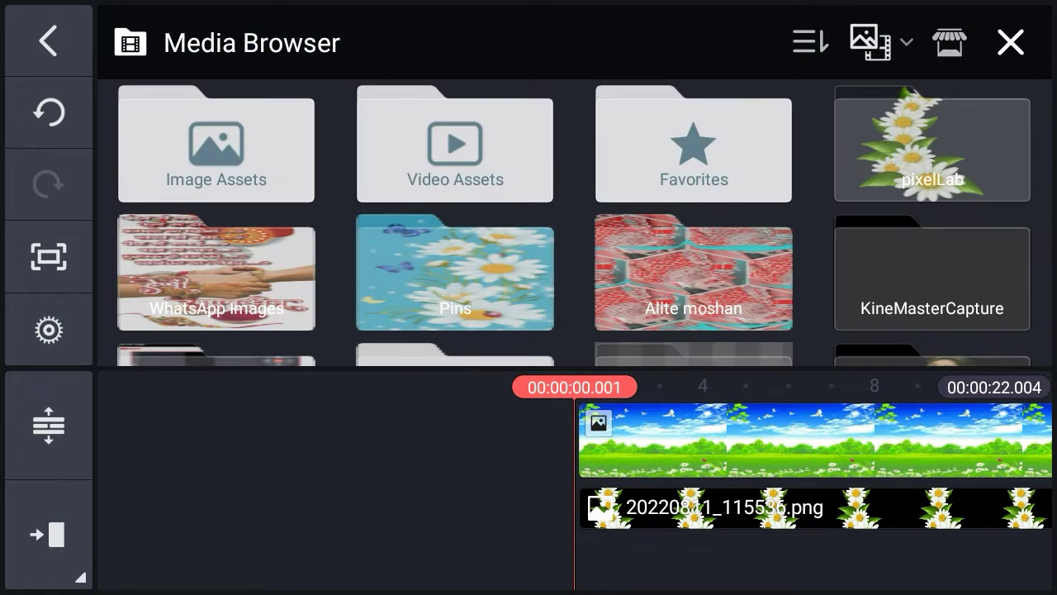
{"action": "left_click", "coordinate": [932, 272]}
{"action": "left_click", "coordinate": [129, 40]}
{"action": "scroll", "coordinate": [574, 223], "scroll_direction": "down", "scroll_amount": 3}
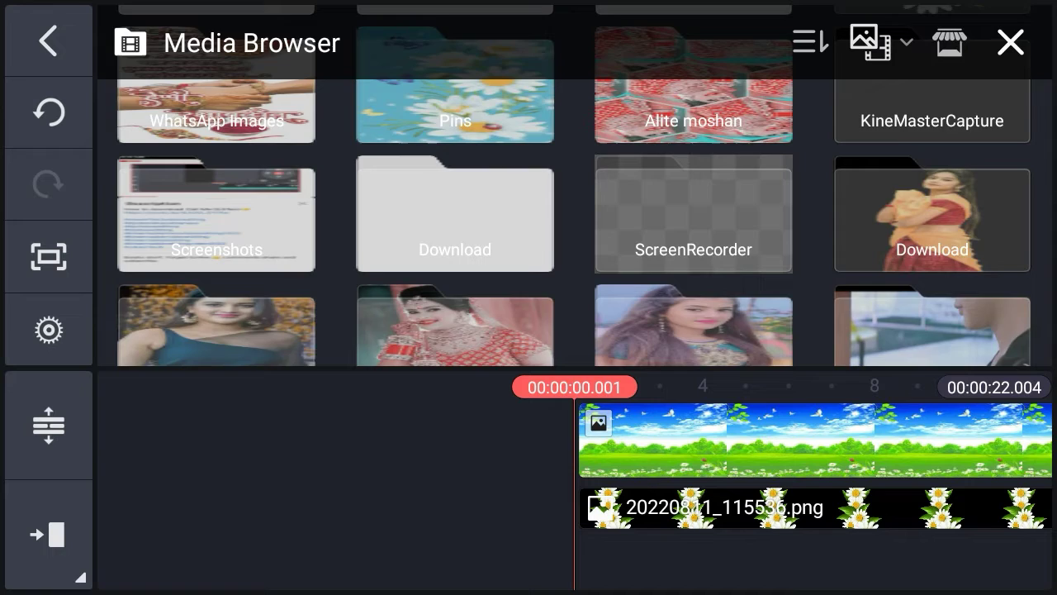
{"action": "left_click", "coordinate": [455, 219]}
{"action": "scroll", "coordinate": [574, 223], "scroll_direction": "down", "scroll_amount": 2}
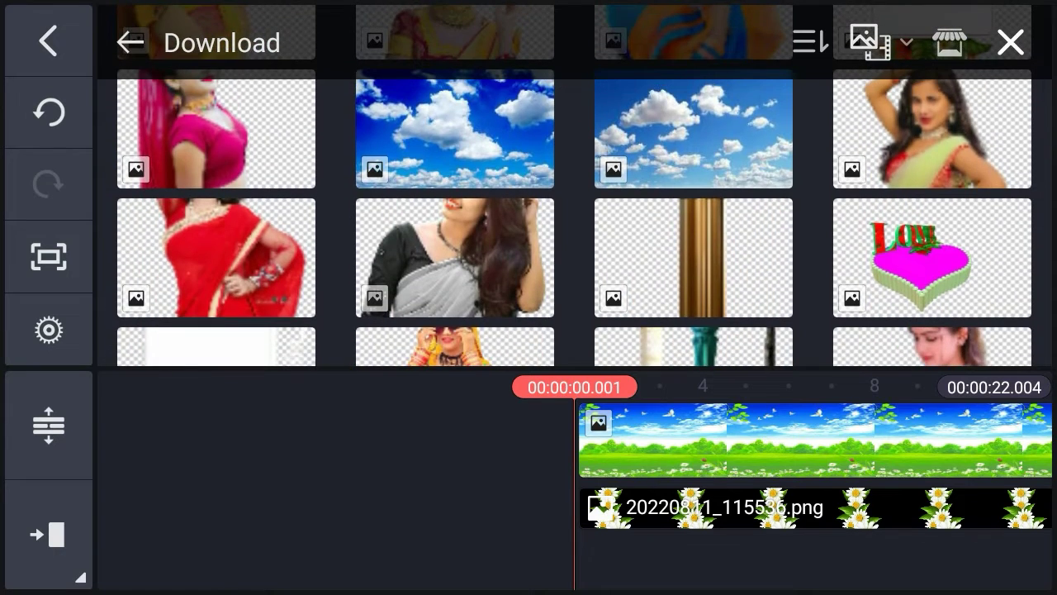
{"action": "left_click", "coordinate": [455, 130]}
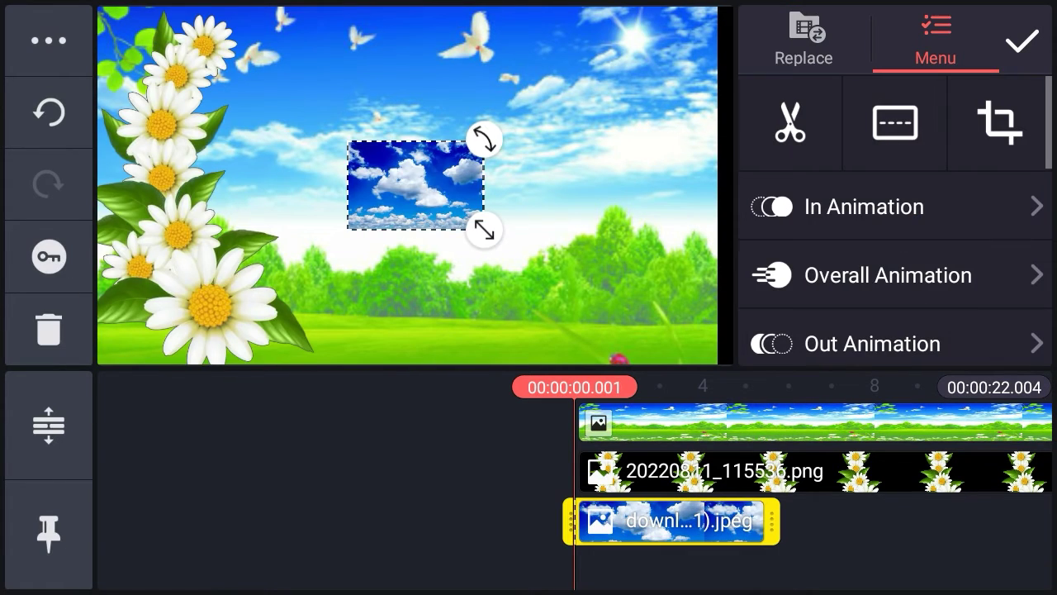
Enlarge and raise the cloud image, and key out its blue with Chroma Key
{"action": "mouse_move", "coordinate": [484, 230]}
{"action": "left_mouse_down"}
{"action": "mouse_move", "coordinate": [559, 274]}
{"action": "mouse_move", "coordinate": [579, 222]}
{"action": "mouse_move", "coordinate": [610, 241]}
{"action": "left_mouse_up"}
{"action": "left_click_drag", "start_coordinate": [896, 330], "coordinate": [896, 124]}
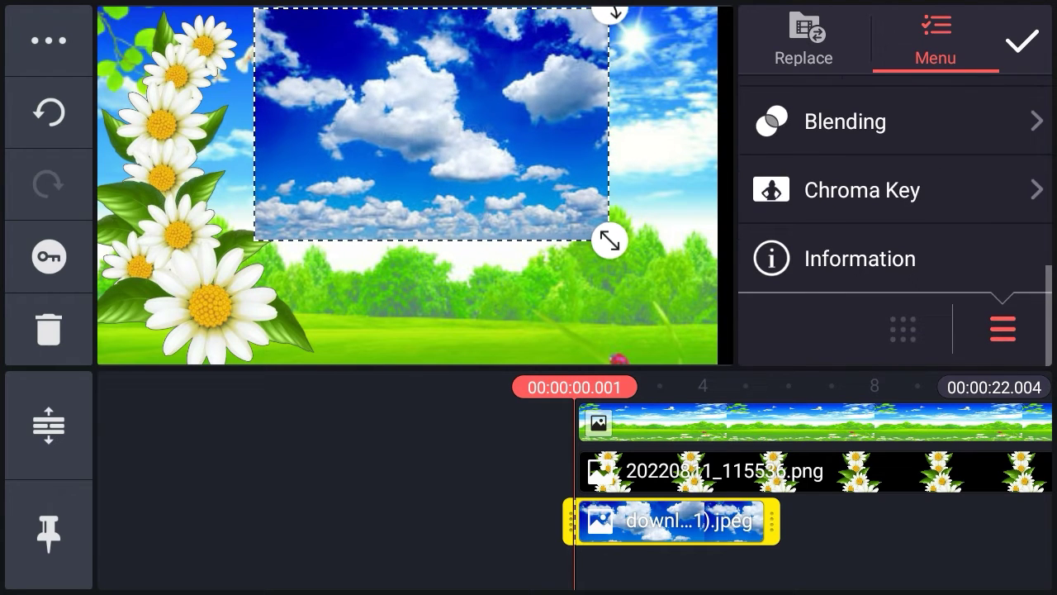
{"action": "left_click", "coordinate": [867, 185]}
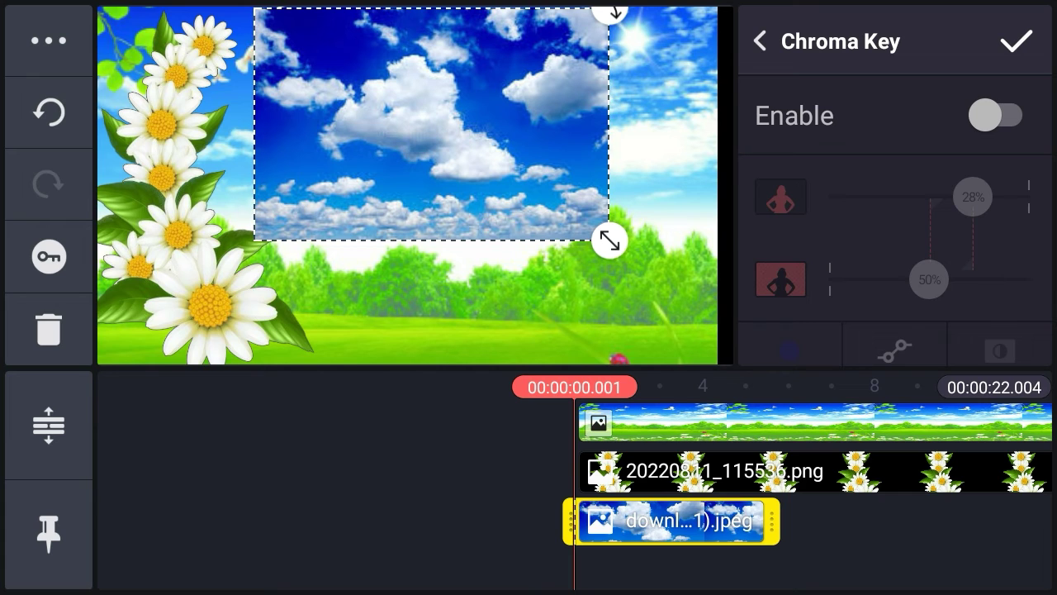
{"action": "left_click", "coordinate": [996, 115]}
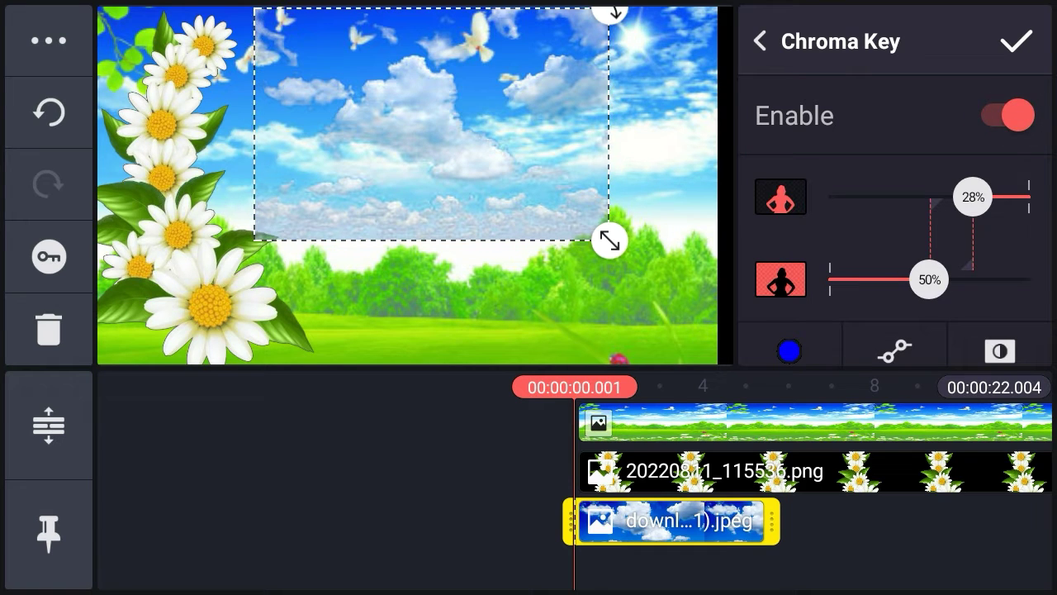
{"action": "left_click", "coordinate": [760, 42]}
{"action": "left_click_drag", "start_coordinate": [896, 124], "coordinate": [896, 330]}
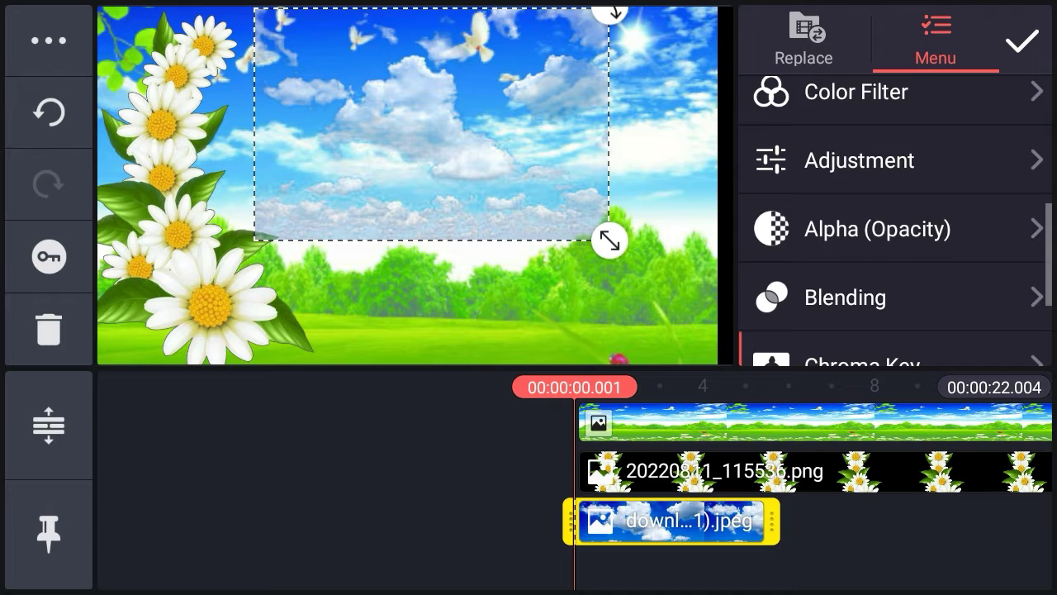
{"action": "scroll", "coordinate": [896, 223], "scroll_direction": "up", "scroll_amount": 4}
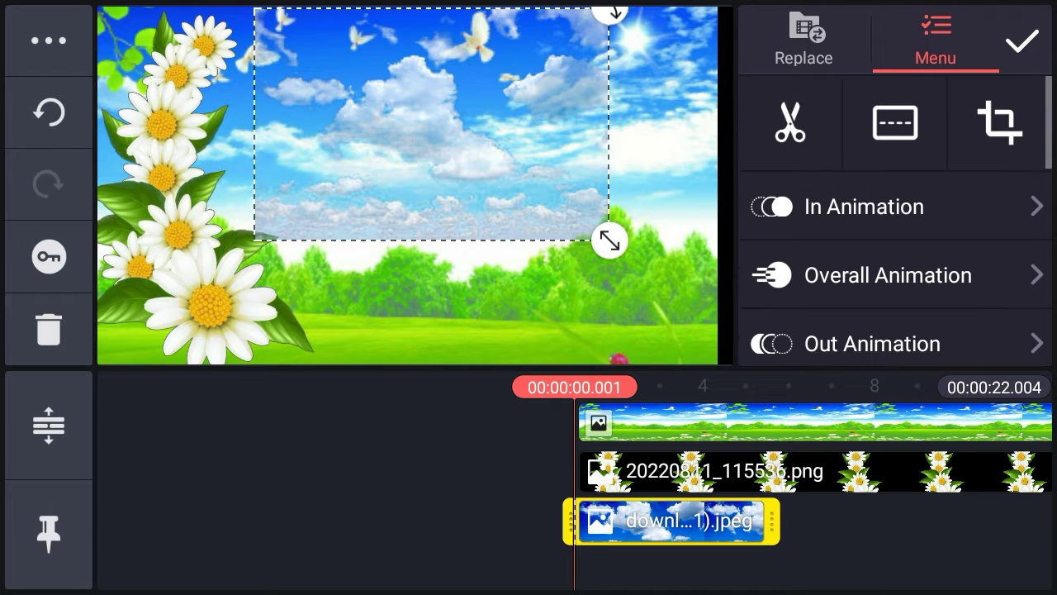
{"action": "left_click", "coordinate": [1000, 122]}
Crop the cloud image's bottom edge up and mask it with feathered edges
{"action": "left_click_drag", "start_coordinate": [610, 240], "coordinate": [609, 188]}
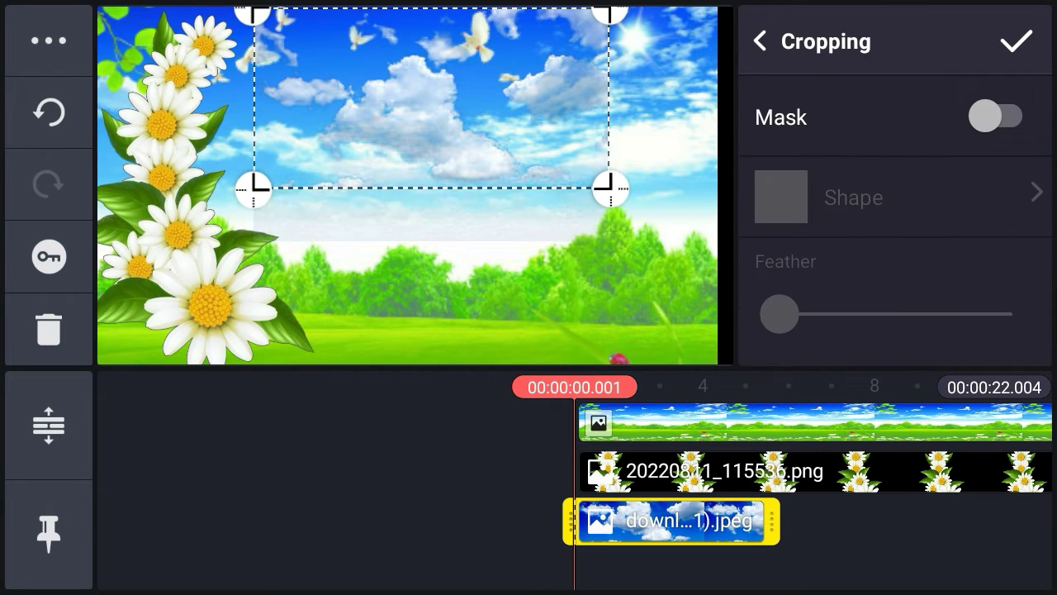
{"action": "left_click", "coordinate": [996, 117]}
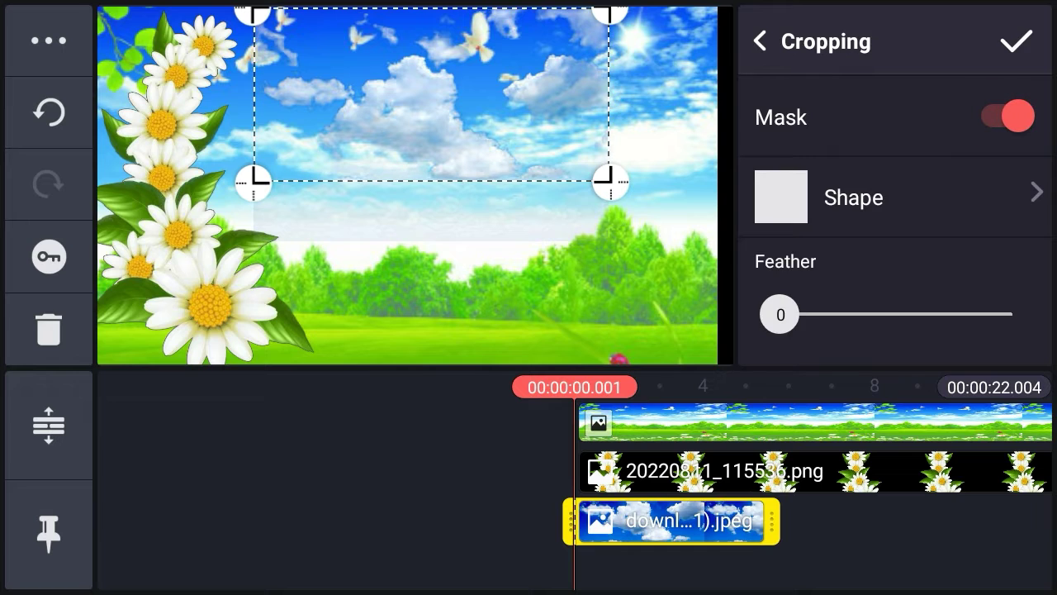
{"action": "left_click_drag", "start_coordinate": [779, 315], "coordinate": [871, 315]}
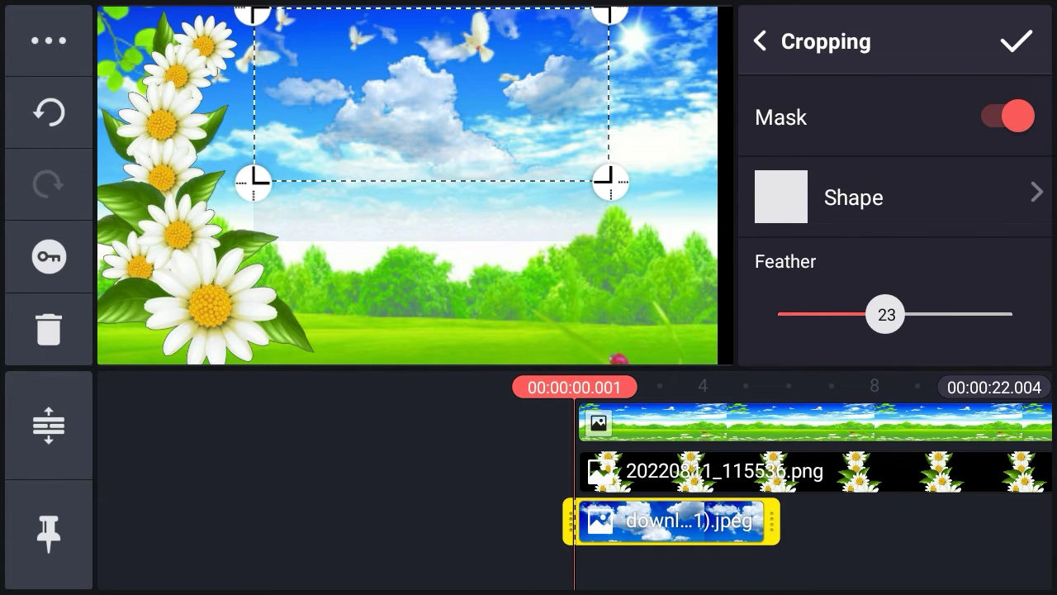
{"action": "left_click", "coordinate": [1016, 41]}
{"action": "left_click", "coordinate": [671, 520]}
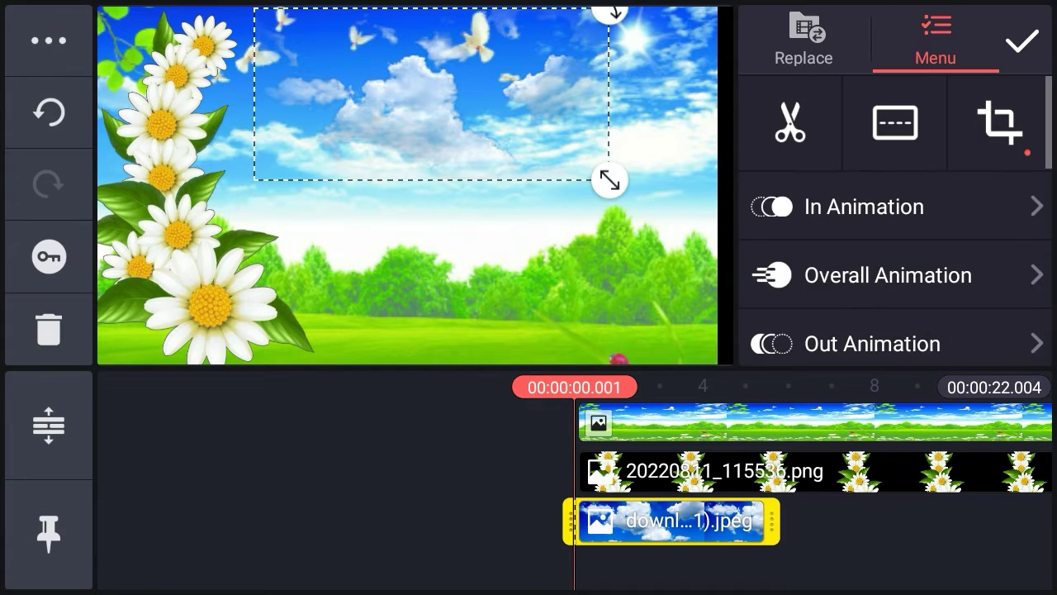
Enlarge the cloud layer, shift it right partly off-frame and extend it to 22 seconds
{"action": "left_click_drag", "start_coordinate": [609, 180], "coordinate": [692, 207]}
{"action": "left_click_drag", "start_coordinate": [330, 108], "coordinate": [777, 102]}
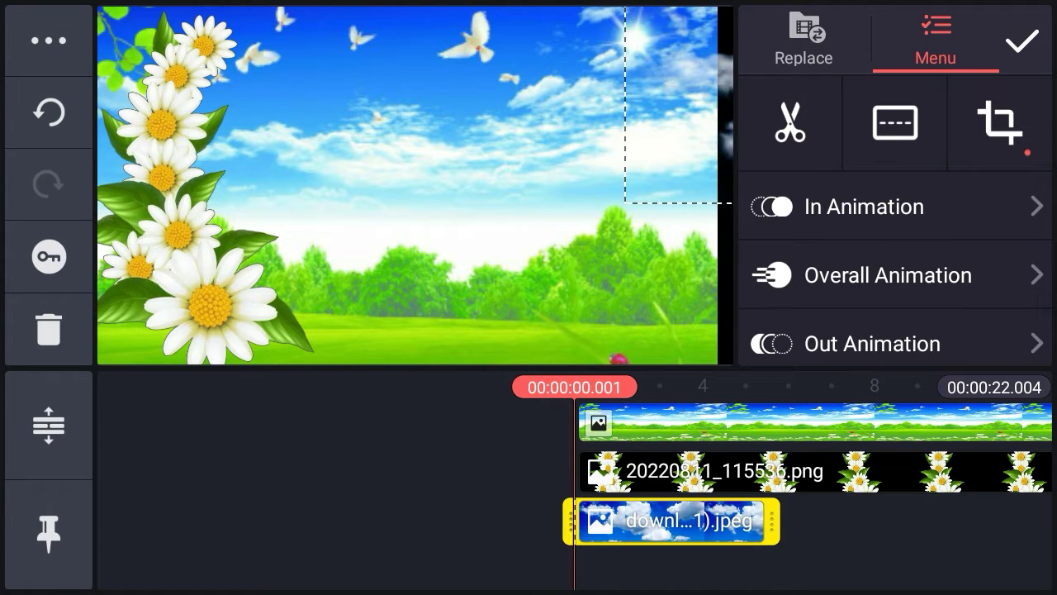
{"action": "left_click_drag", "start_coordinate": [771, 520], "coordinate": [975, 520]}
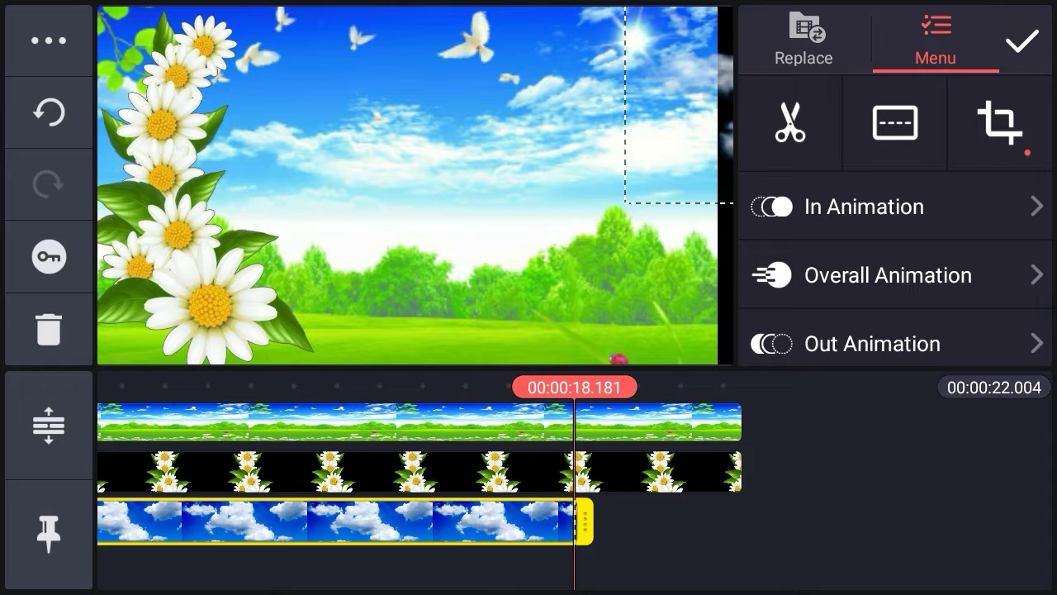
{"action": "mouse_move", "coordinate": [548, 521]}
{"action": "left_mouse_down"}
{"action": "mouse_move", "coordinate": [633, 520]}
{"action": "mouse_move", "coordinate": [580, 520]}
{"action": "left_mouse_up"}
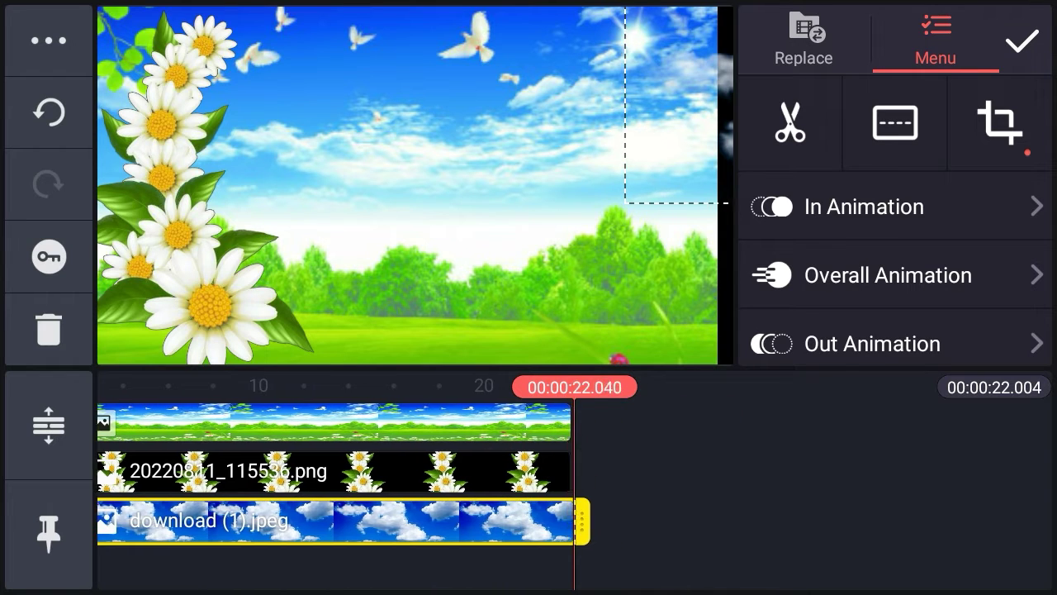
Keyframe the cloud layer at the clip end and midpoint so it drifts across the sky
{"action": "left_click", "coordinate": [49, 256]}
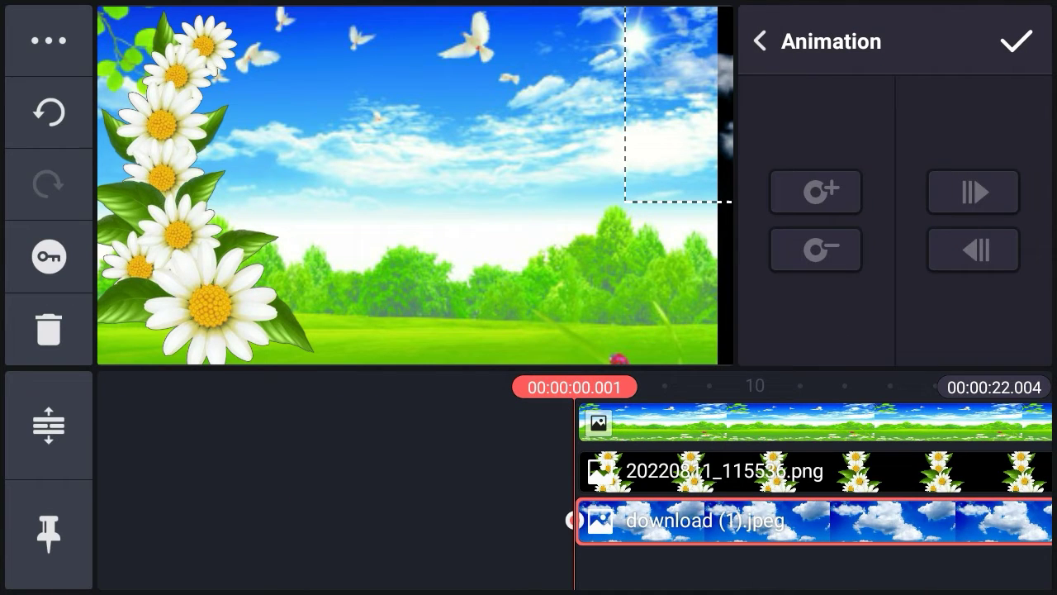
{"action": "left_click_drag", "start_coordinate": [826, 479], "coordinate": [330, 479]}
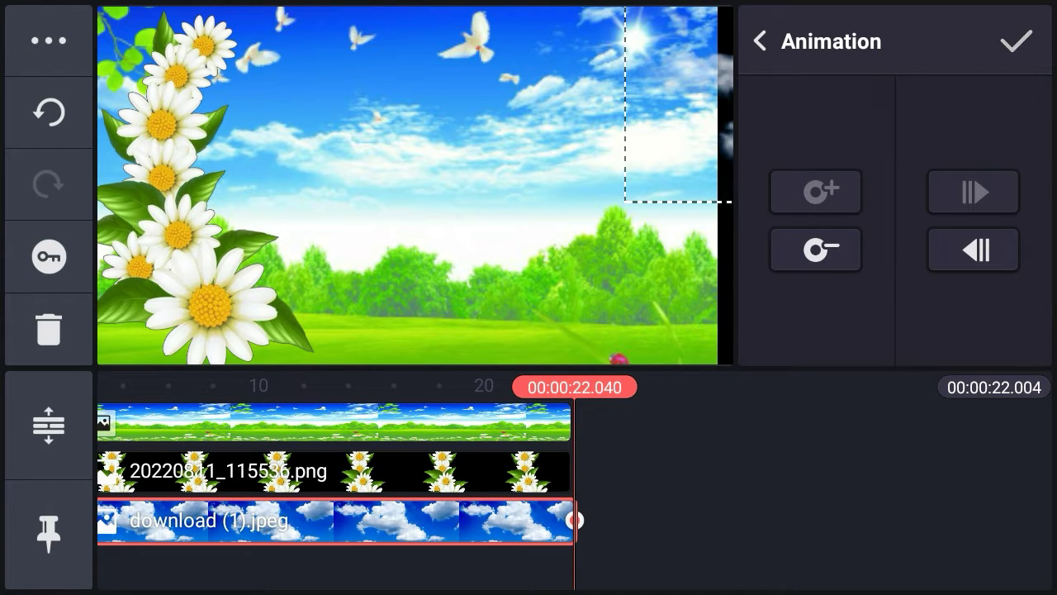
{"action": "left_click", "coordinate": [1016, 40]}
{"action": "left_click_drag", "start_coordinate": [331, 479], "coordinate": [520, 479]}
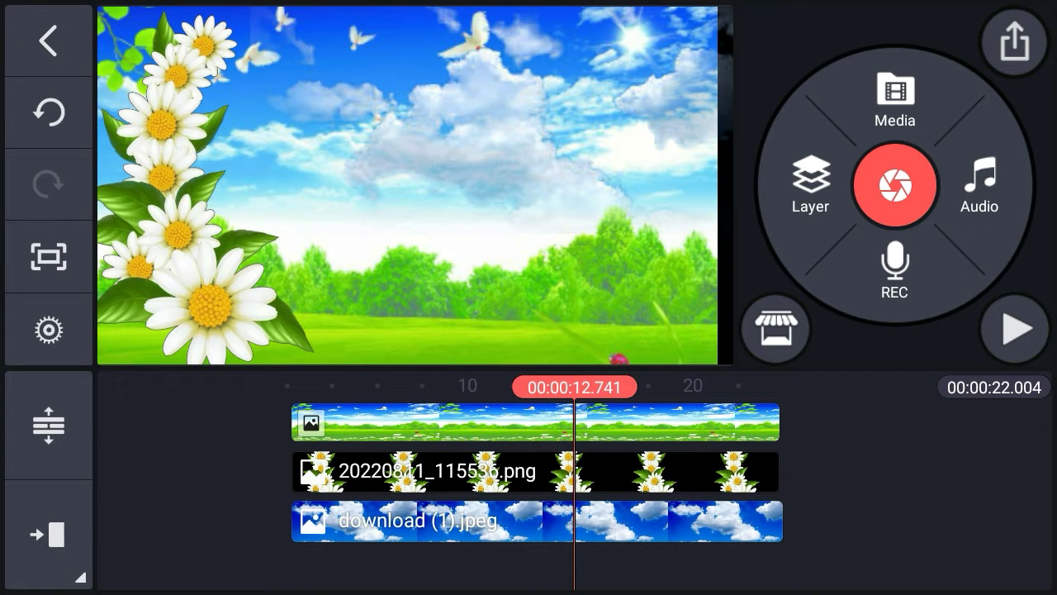
{"action": "left_click", "coordinate": [413, 521]}
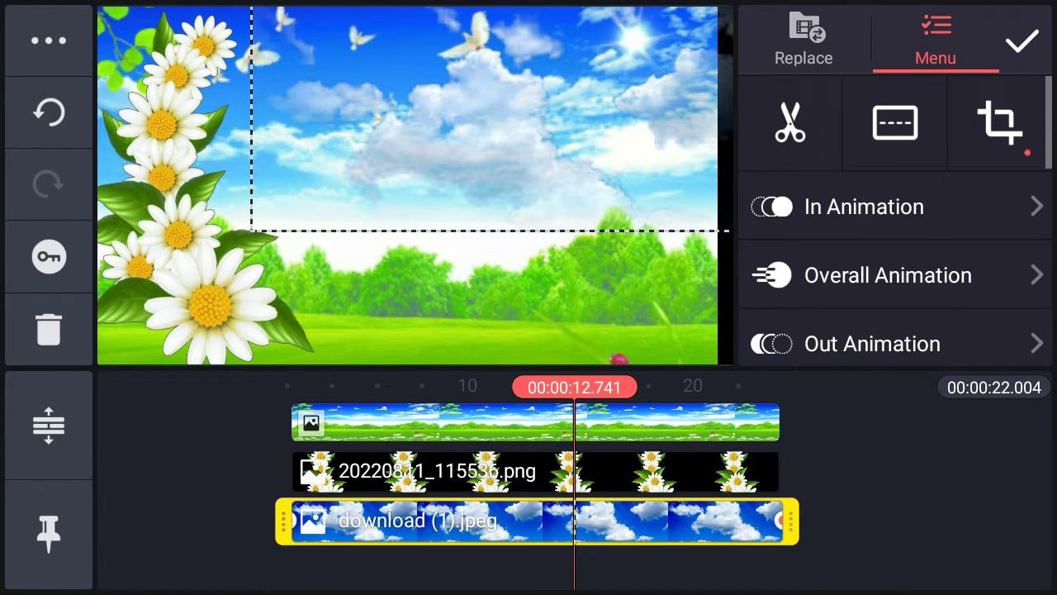
{"action": "left_click", "coordinate": [48, 256]}
{"action": "left_click_drag", "start_coordinate": [487, 133], "coordinate": [486, 101]}
{"action": "left_click", "coordinate": [1016, 42]}
{"action": "left_click", "coordinate": [537, 423]}
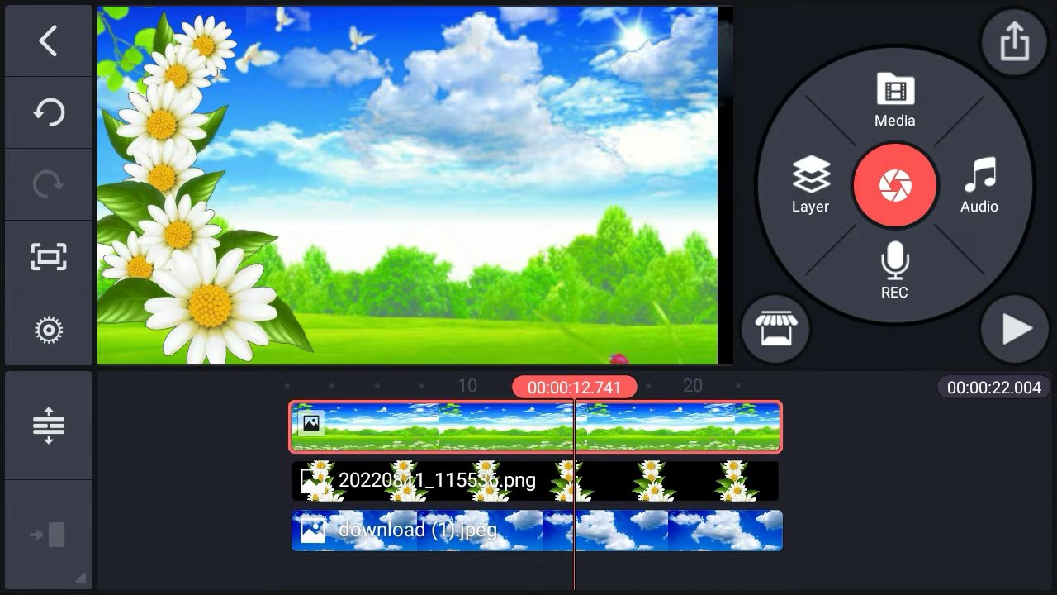
{"action": "left_click", "coordinate": [895, 124]}
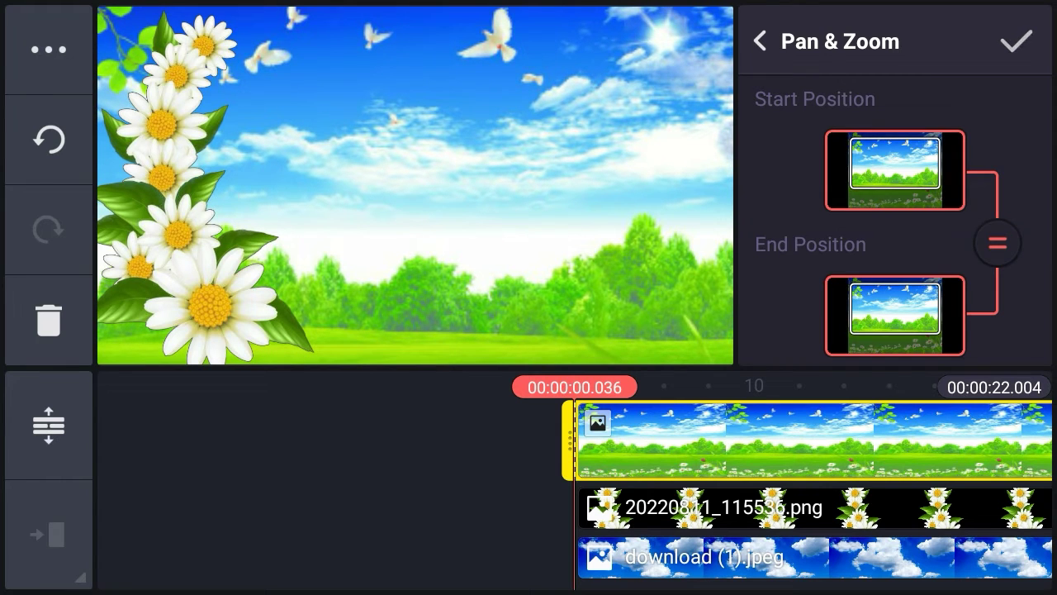
{"action": "left_click", "coordinate": [1015, 42]}
{"action": "mouse_move", "coordinate": [826, 438]}
{"action": "left_mouse_down"}
{"action": "mouse_move", "coordinate": [330, 437]}
{"action": "mouse_move", "coordinate": [508, 438]}
{"action": "left_mouse_up"}
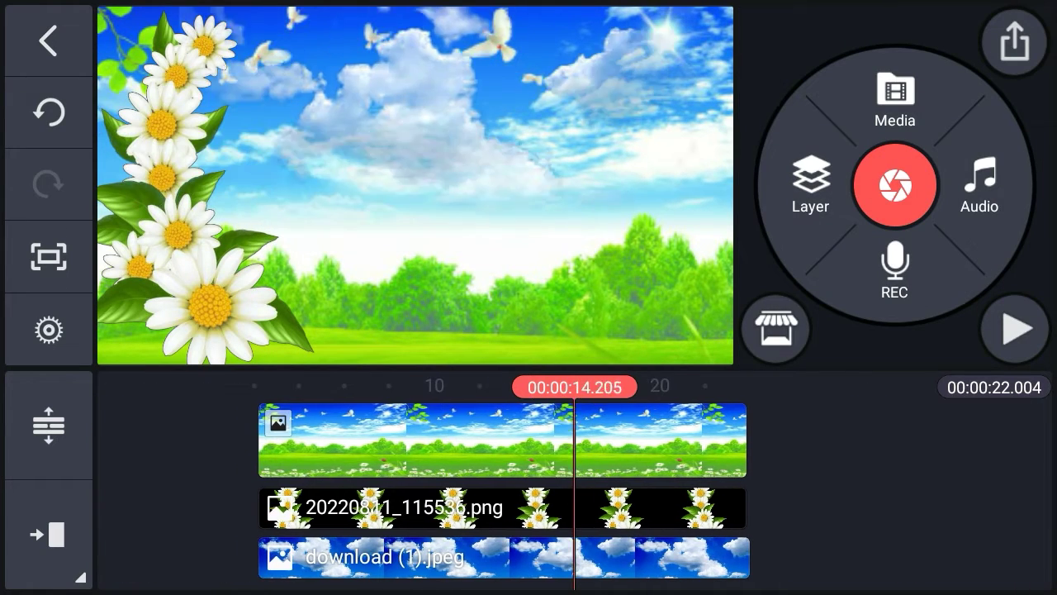
{"action": "left_click_drag", "start_coordinate": [371, 438], "coordinate": [537, 438]}
Add the yellow-saree woman PNG from the Download folder as a media layer
{"action": "left_click", "coordinate": [810, 186]}
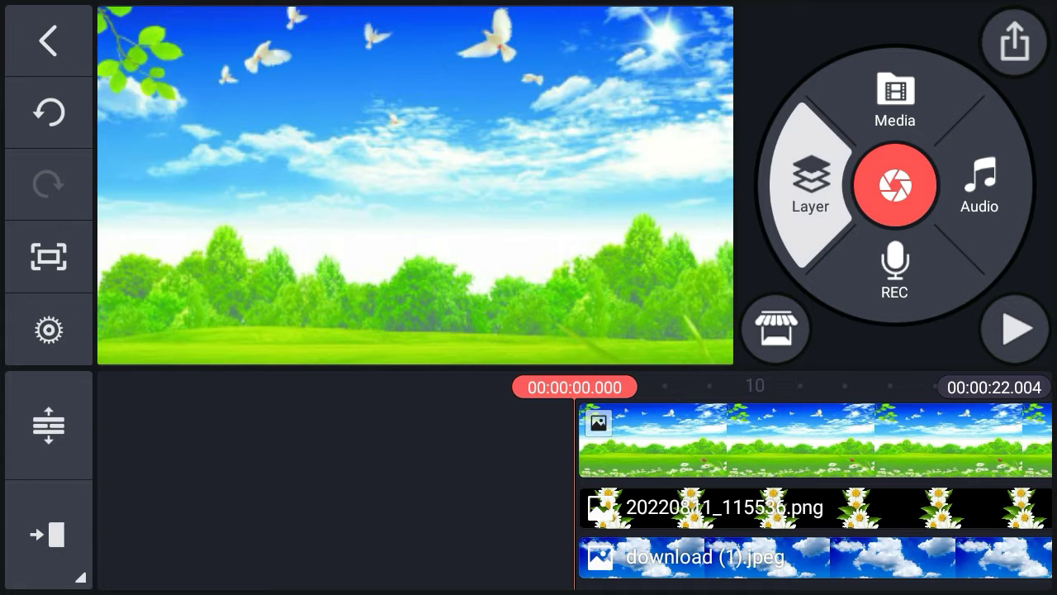
{"action": "left_click", "coordinate": [746, 61]}
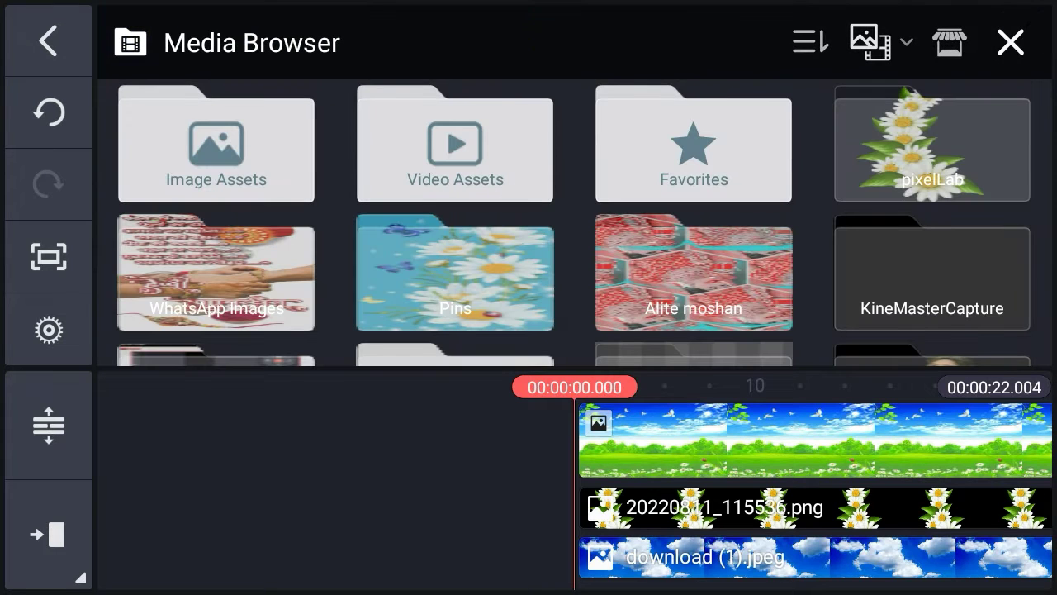
{"action": "scroll", "coordinate": [561, 223], "scroll_direction": "down", "scroll_amount": 2}
{"action": "left_click", "coordinate": [932, 322]}
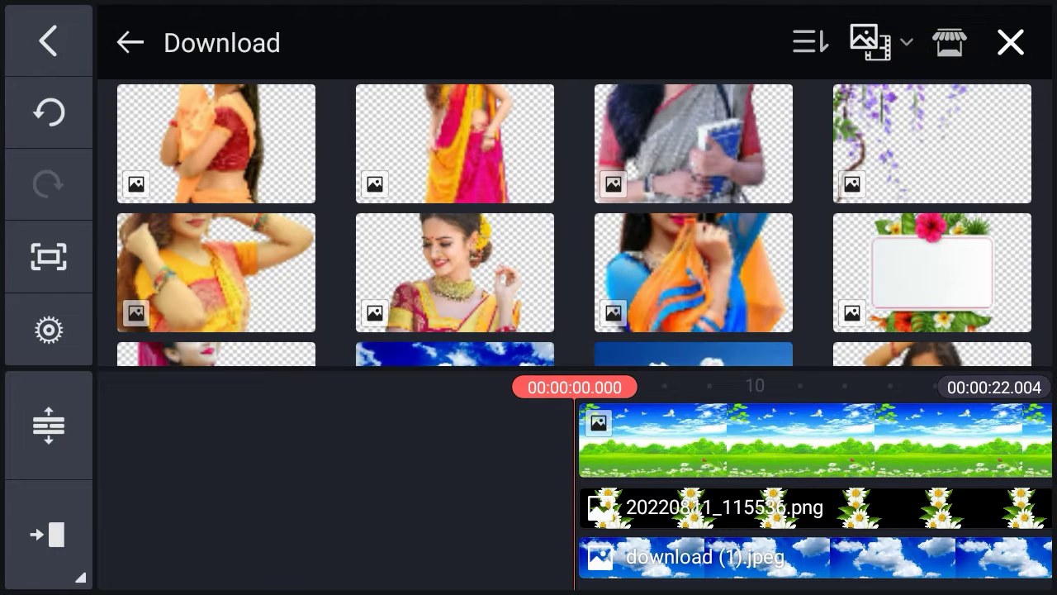
{"action": "scroll", "coordinate": [561, 223], "scroll_direction": "down", "scroll_amount": 2}
{"action": "left_click", "coordinate": [453, 212]}
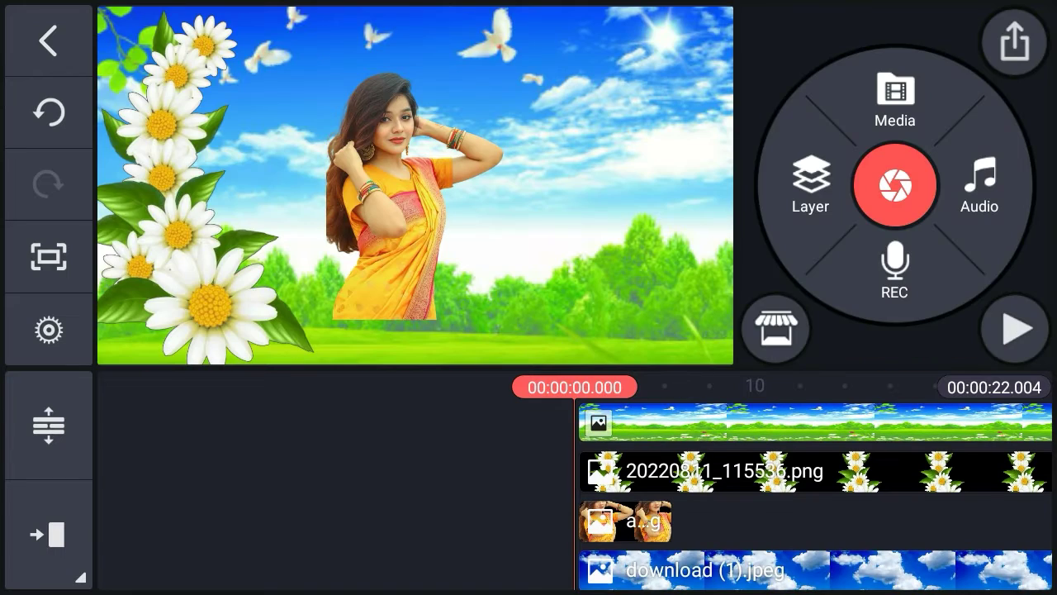
Enlarge the woman layer, push it off the left edge and extend it to 22 seconds
{"action": "left_click_drag", "start_coordinate": [504, 318], "coordinate": [529, 353]}
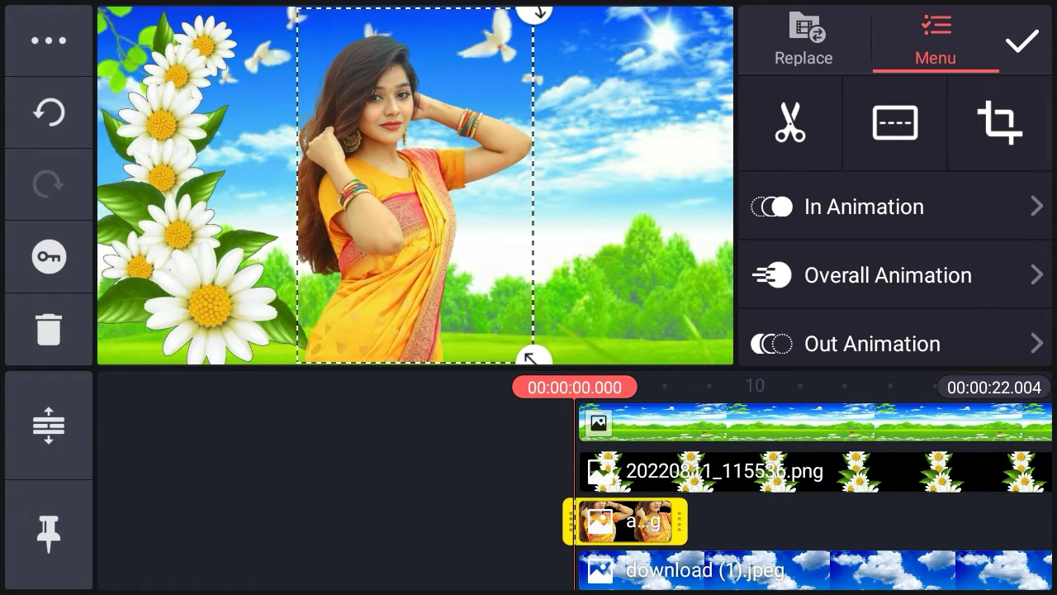
{"action": "mouse_move", "coordinate": [397, 206]}
{"action": "left_mouse_down"}
{"action": "mouse_move", "coordinate": [374, 193]}
{"action": "mouse_move", "coordinate": [23, 190]}
{"action": "left_mouse_up"}
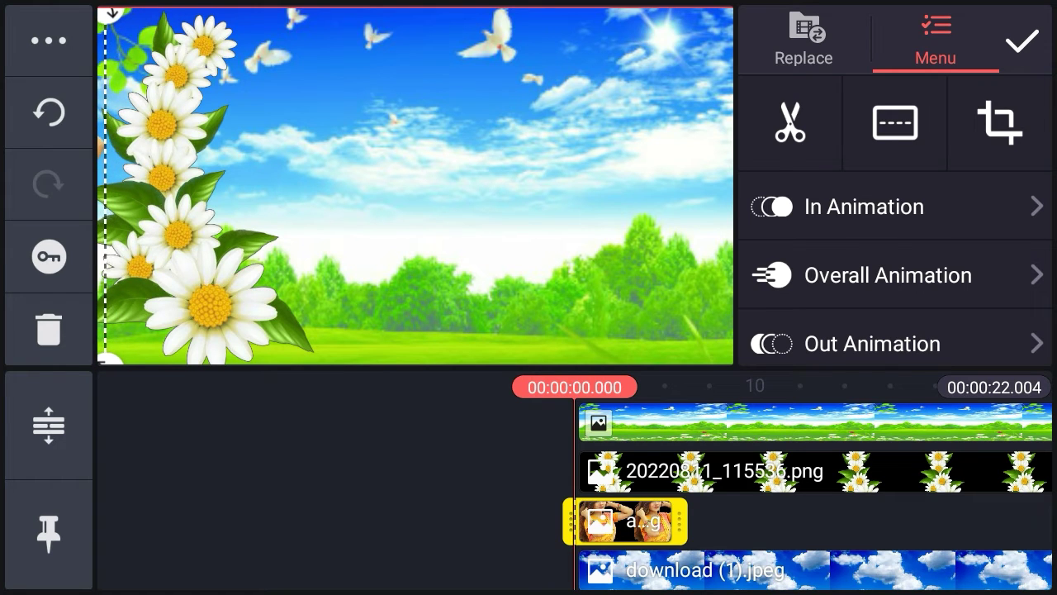
{"action": "left_click_drag", "start_coordinate": [680, 521], "coordinate": [583, 521]}
{"action": "mouse_move", "coordinate": [331, 471]}
{"action": "left_mouse_down"}
{"action": "mouse_move", "coordinate": [829, 471]}
{"action": "mouse_move", "coordinate": [328, 471]}
{"action": "mouse_move", "coordinate": [826, 471]}
{"action": "mouse_move", "coordinate": [330, 471]}
{"action": "mouse_move", "coordinate": [539, 471]}
{"action": "mouse_move", "coordinate": [481, 471]}
{"action": "left_mouse_up"}
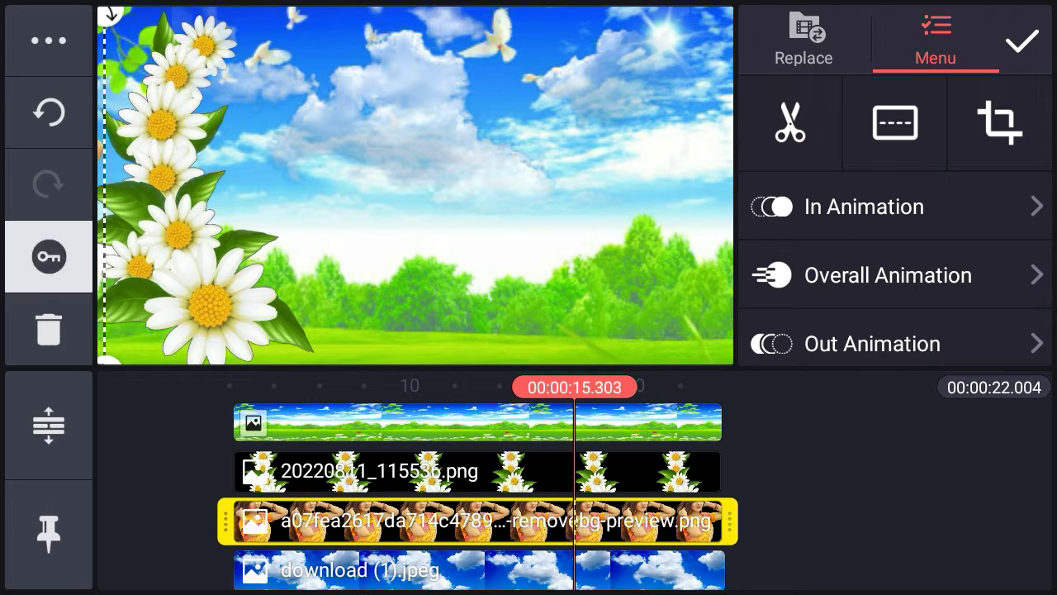
{"action": "left_click", "coordinate": [48, 256]}
{"action": "left_click", "coordinate": [1016, 40]}
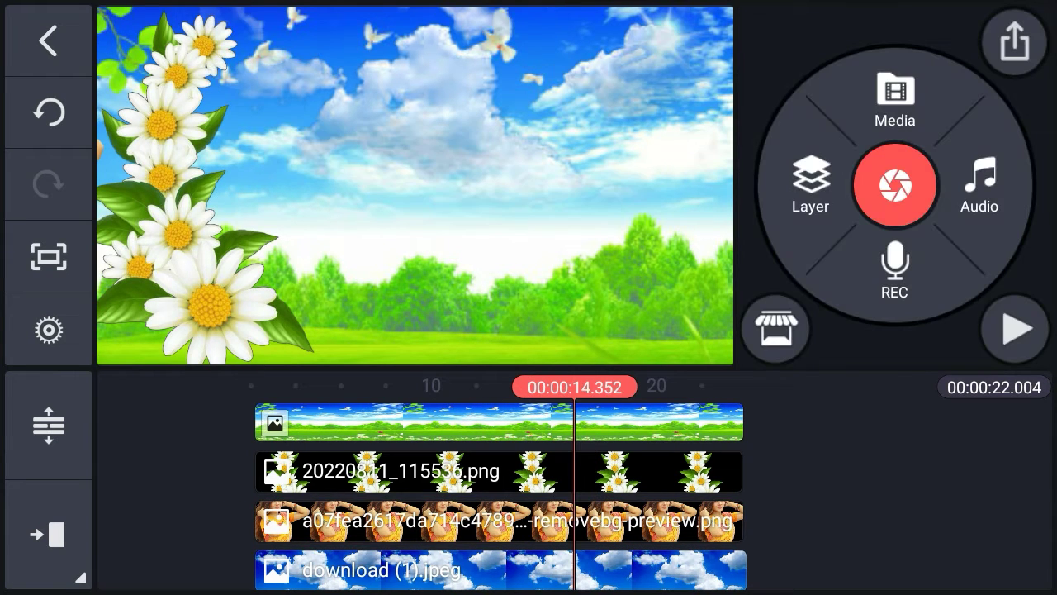
{"action": "left_click_drag", "start_coordinate": [372, 471], "coordinate": [743, 471]}
At about 17.3 s, keyframe the woman dragged right into frame, just left of centre
{"action": "left_click", "coordinate": [727, 521]}
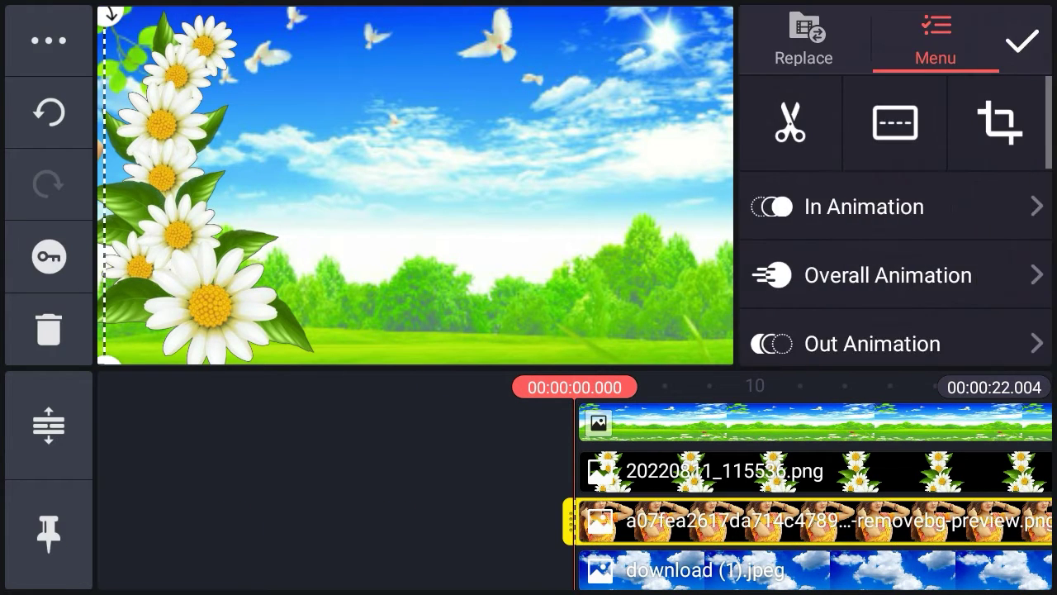
{"action": "left_click", "coordinate": [49, 256]}
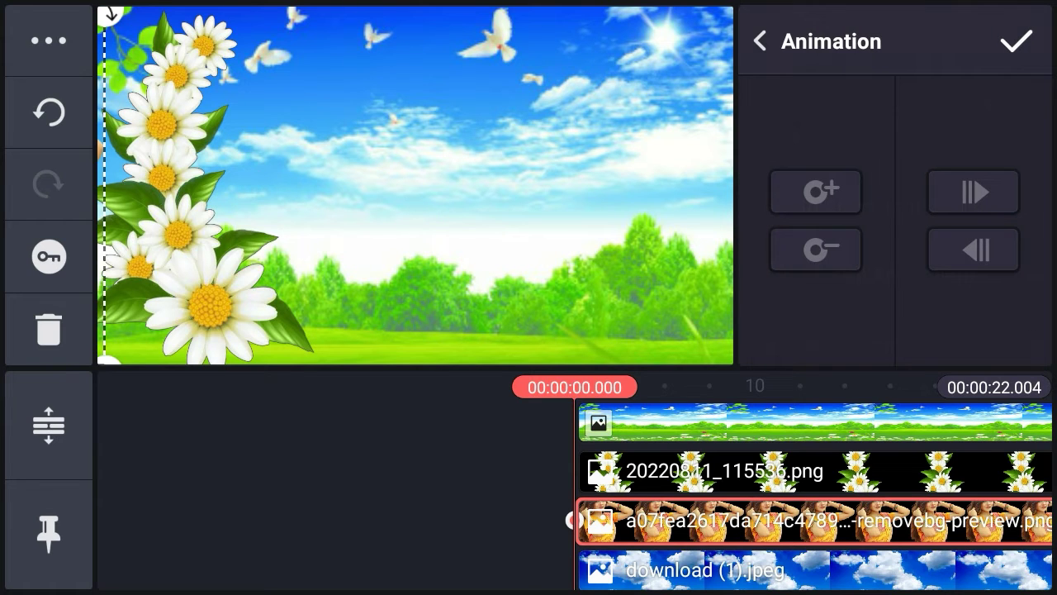
{"action": "left_click_drag", "start_coordinate": [744, 470], "coordinate": [302, 471]}
{"action": "mouse_move", "coordinate": [371, 471]}
{"action": "left_mouse_down"}
{"action": "mouse_move", "coordinate": [489, 471]}
{"action": "mouse_move", "coordinate": [423, 471]}
{"action": "left_mouse_up"}
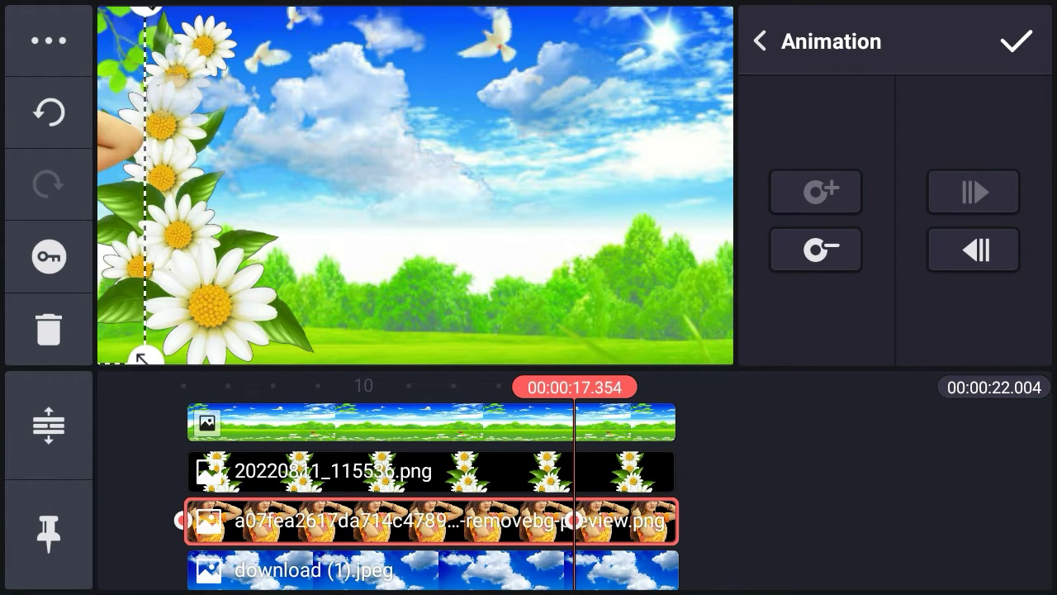
{"action": "left_click_drag", "start_coordinate": [124, 182], "coordinate": [339, 182]}
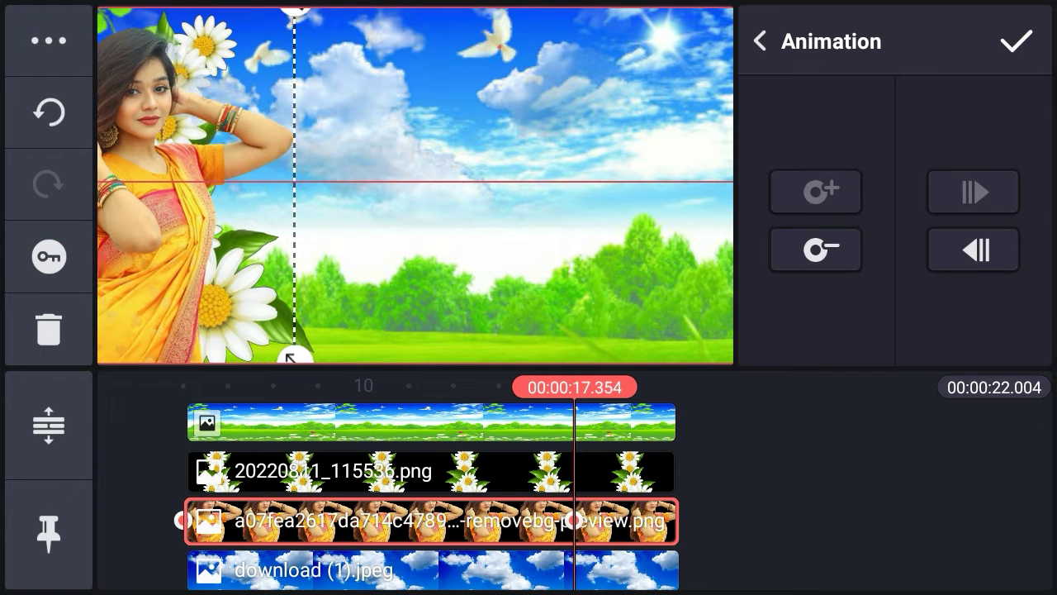
{"action": "left_click_drag", "start_coordinate": [283, 185], "coordinate": [385, 185]}
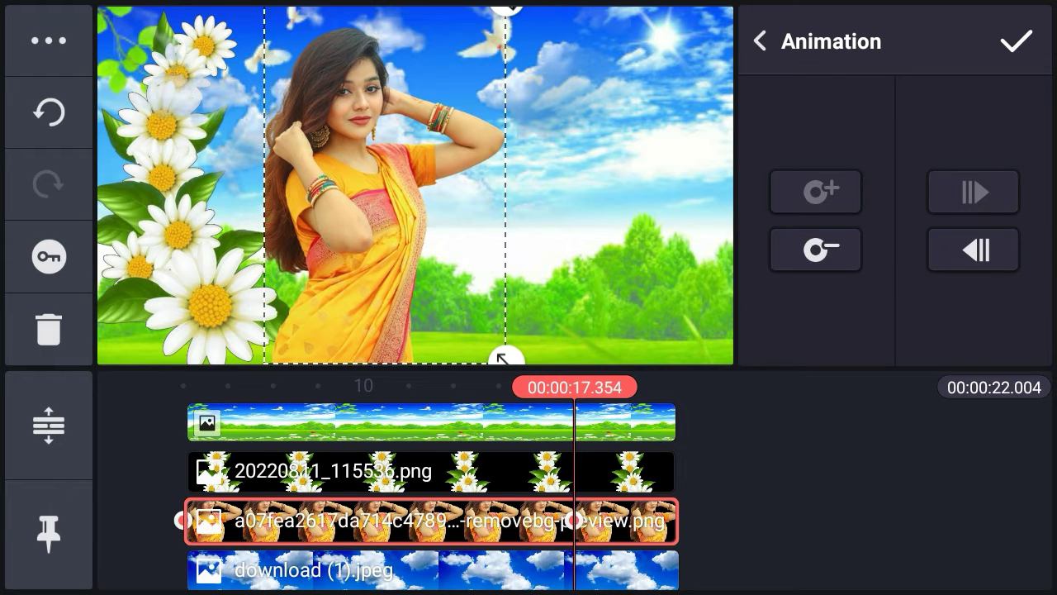
Send the download (1).jpeg cloud layer to the back and scrub to confirm the order
{"action": "left_click", "coordinate": [48, 39]}
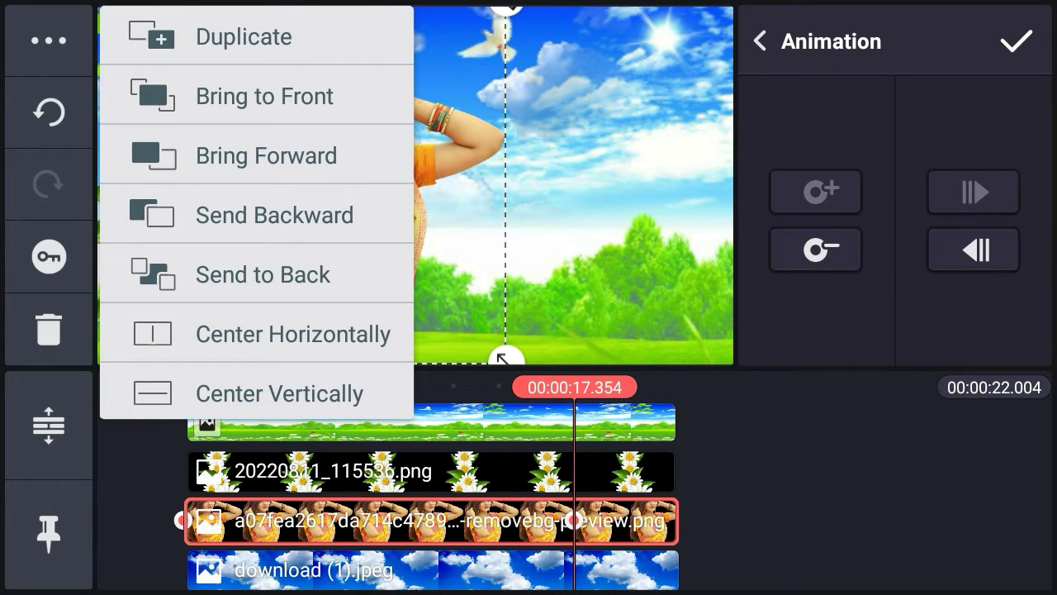
{"action": "key", "text": "Escape"}
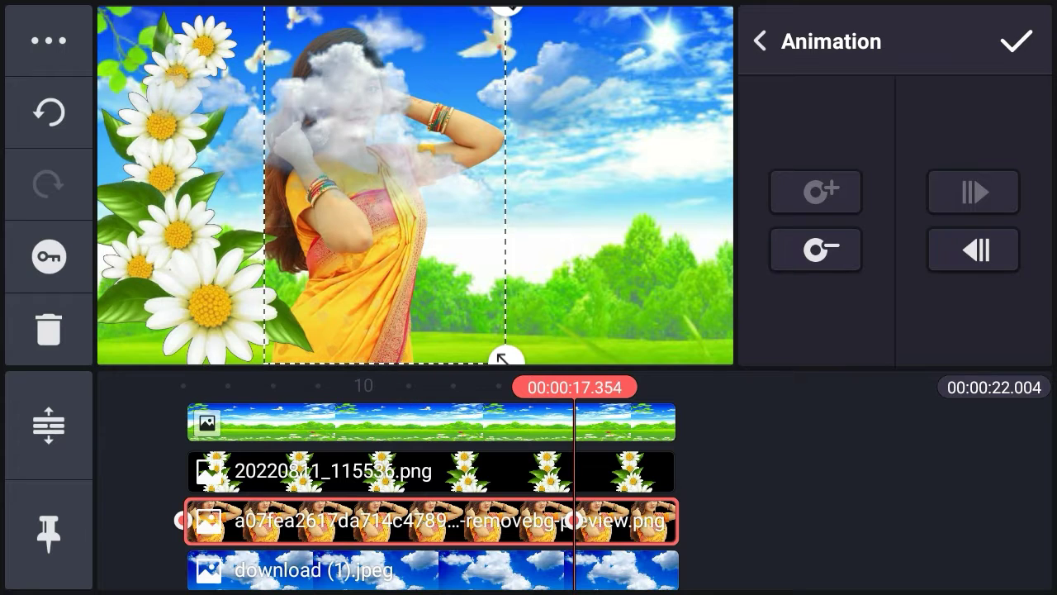
{"action": "left_click", "coordinate": [371, 570]}
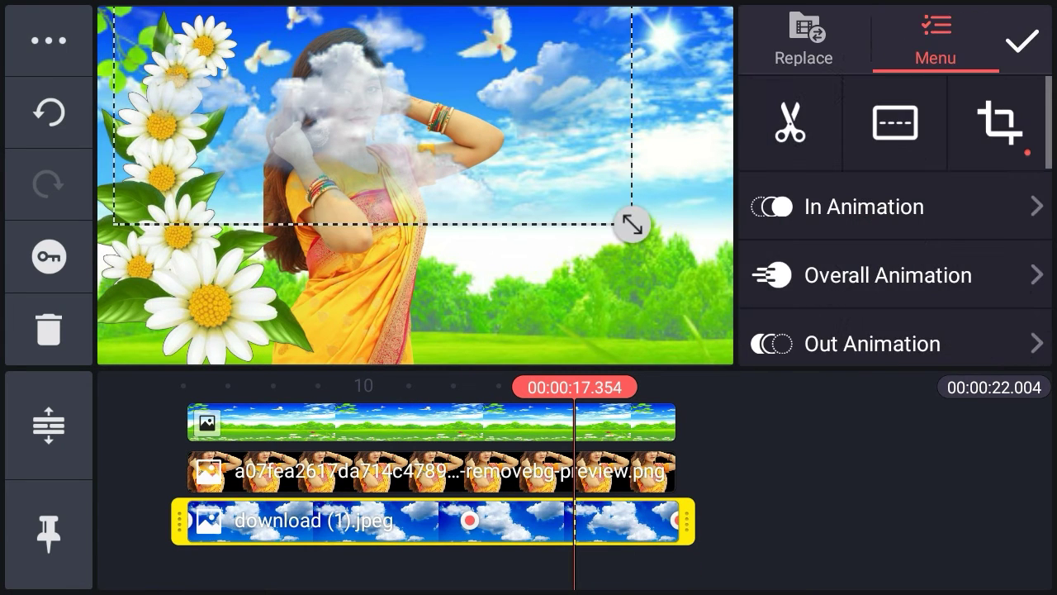
{"action": "left_click", "coordinate": [49, 40]}
{"action": "left_click", "coordinate": [261, 274]}
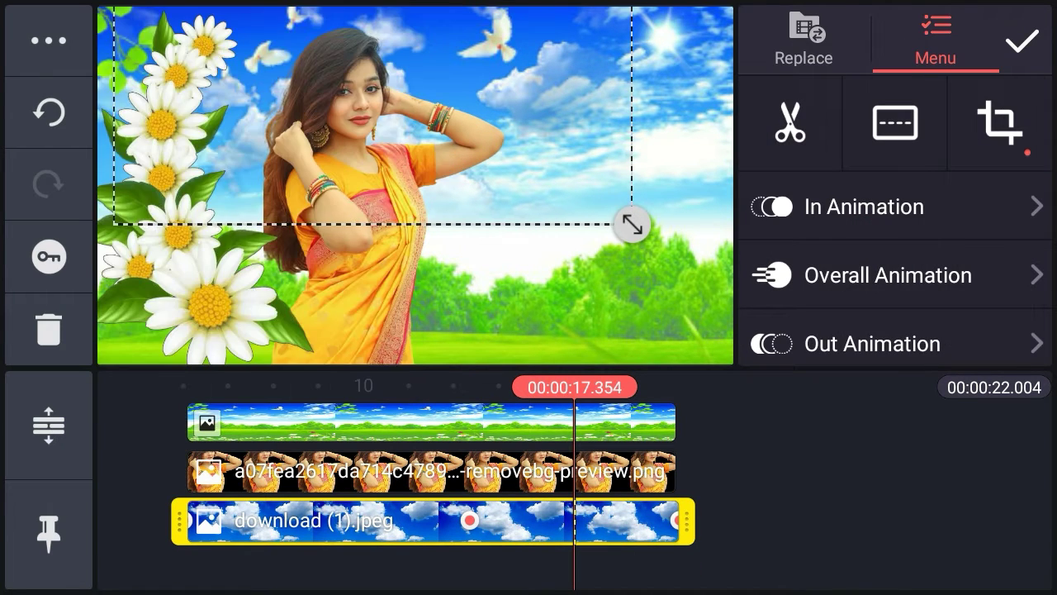
{"action": "left_click_drag", "start_coordinate": [578, 470], "coordinate": [463, 470]}
{"action": "left_click_drag", "start_coordinate": [330, 471], "coordinate": [755, 471]}
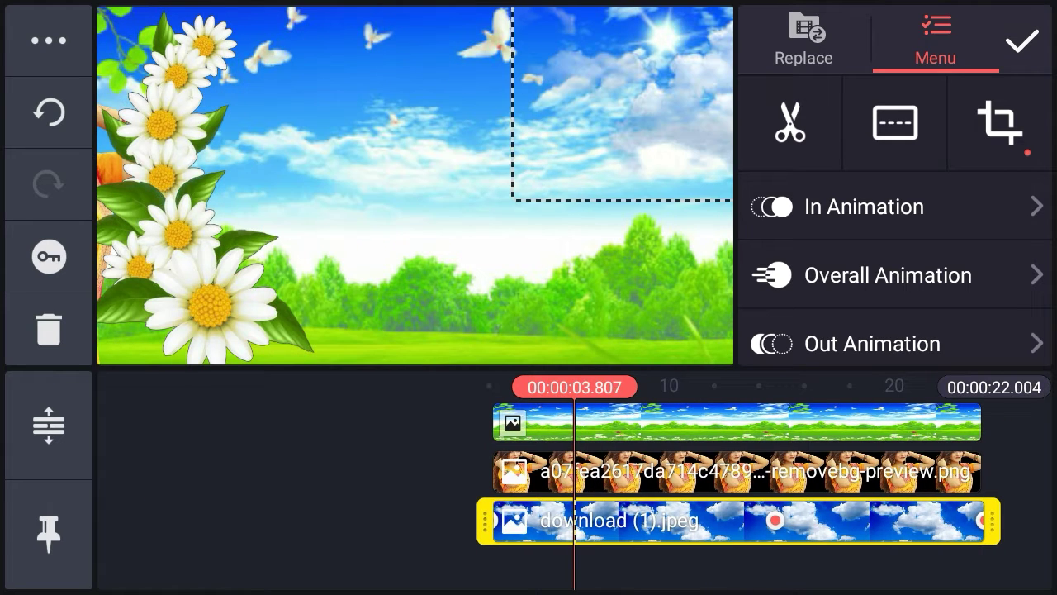
Add the love_feeling_status song from the Audio folders as the background track
{"action": "left_click", "coordinate": [1022, 41]}
{"action": "left_click_drag", "start_coordinate": [661, 471], "coordinate": [745, 471]}
{"action": "left_click", "coordinate": [980, 177]}
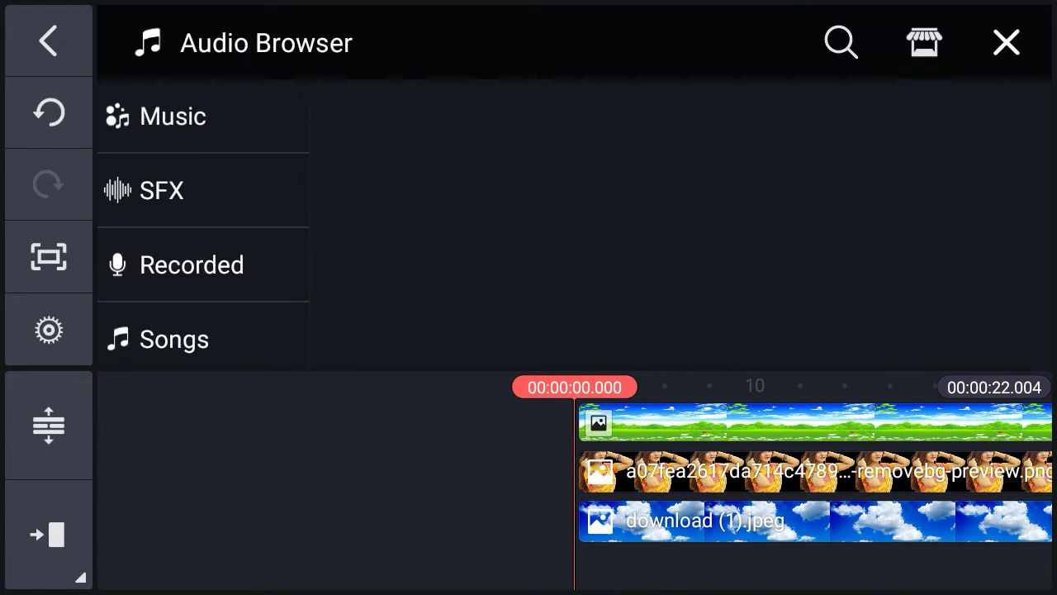
{"action": "left_click", "coordinate": [180, 328]}
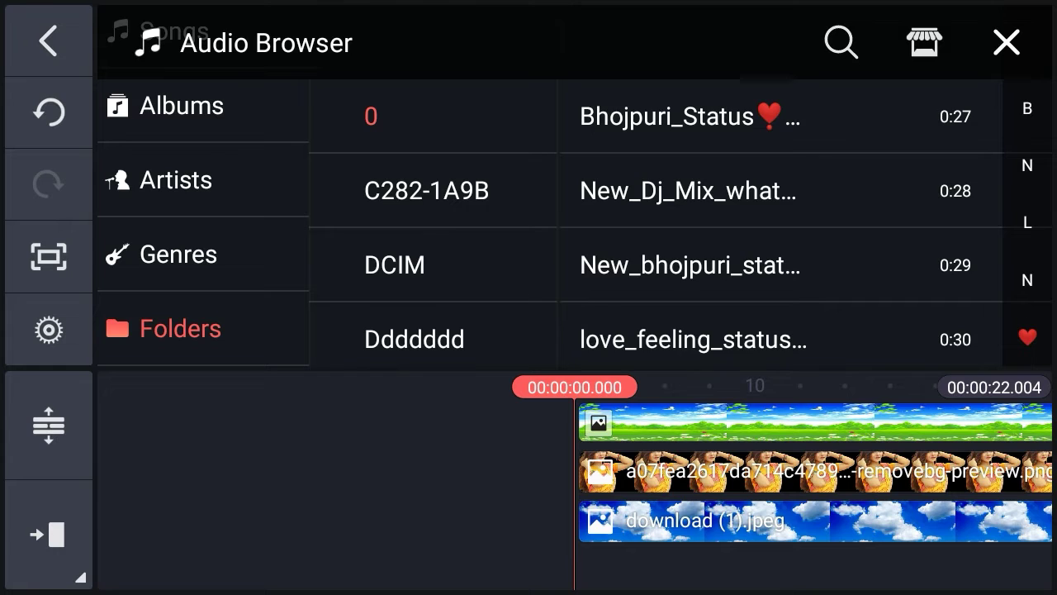
{"action": "left_click_drag", "start_coordinate": [694, 264], "coordinate": [694, 115]}
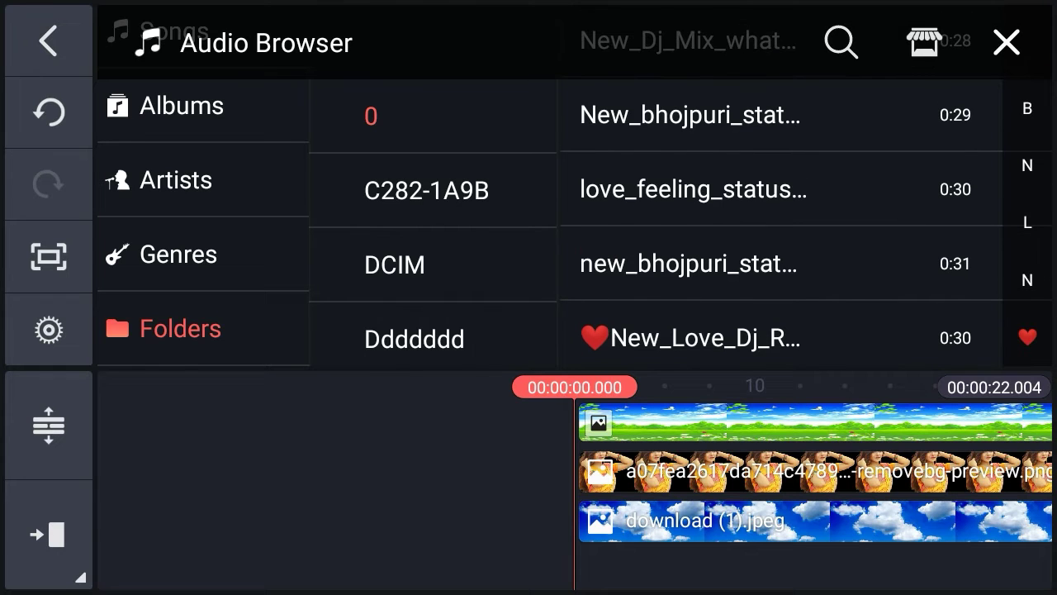
{"action": "left_click", "coordinate": [842, 189]}
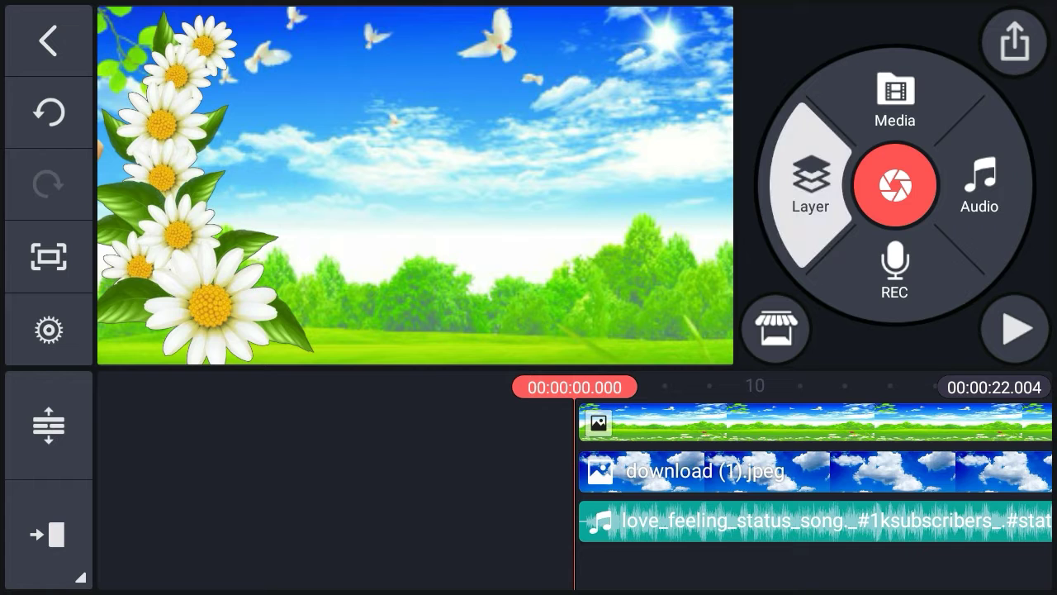
Add a video from the Download folder as a layer, then delete the wrongly chosen clip
{"action": "left_click", "coordinate": [672, 44]}
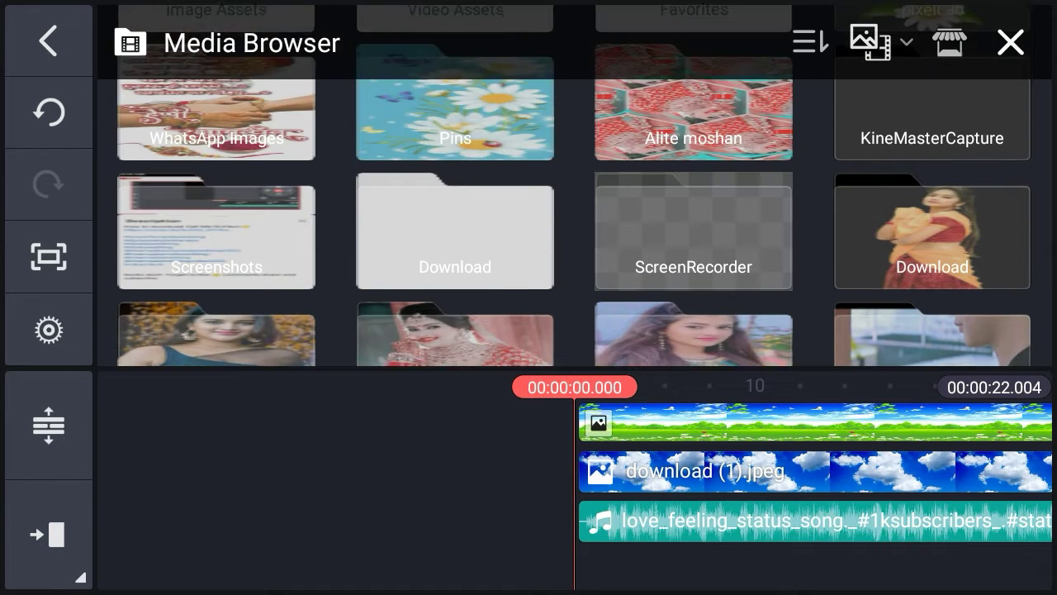
{"action": "left_click", "coordinate": [455, 267]}
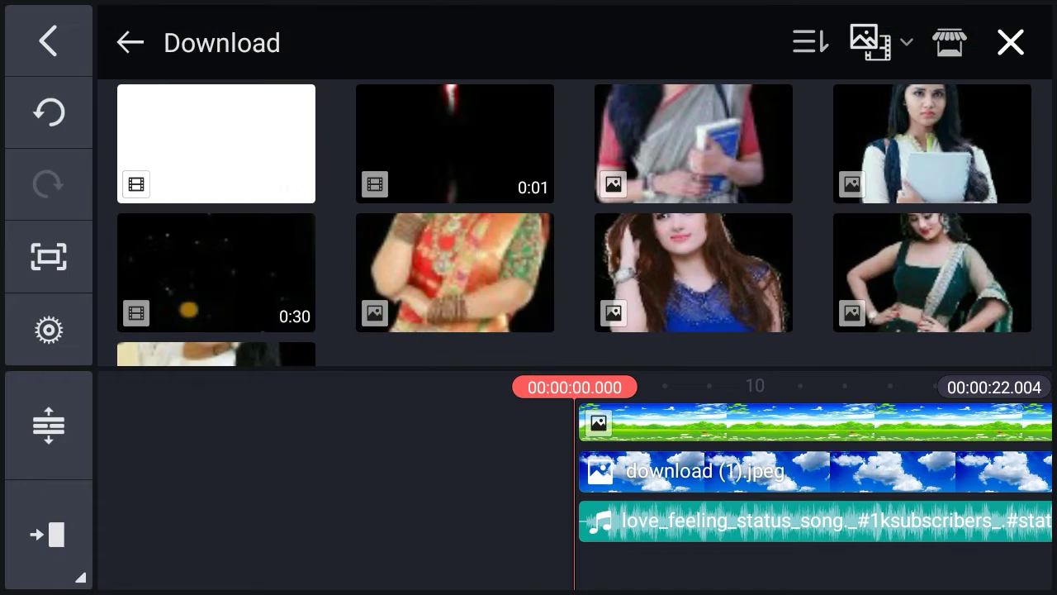
{"action": "left_click", "coordinate": [214, 144]}
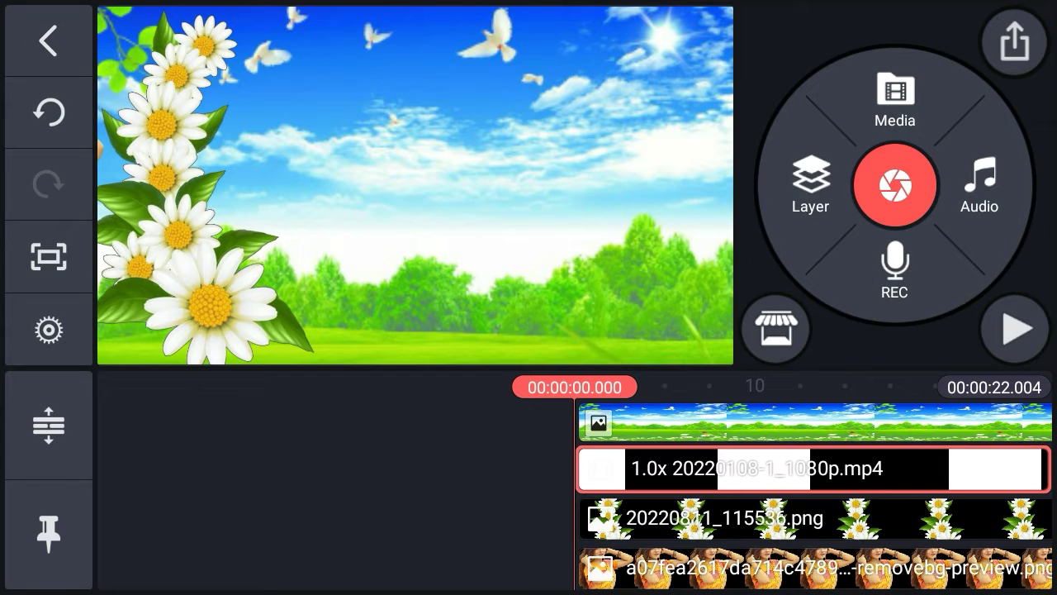
{"action": "left_click", "coordinate": [48, 329]}
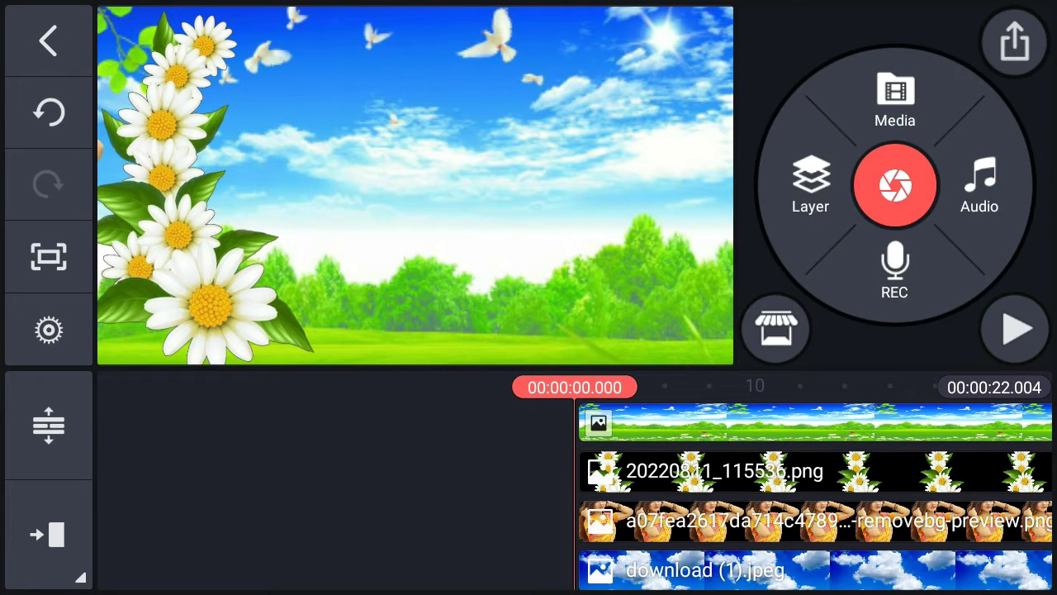
Browse back to the Download folder in the layer media library to find the sparkle video
{"action": "left_click", "coordinate": [810, 186]}
{"action": "left_click", "coordinate": [750, 62]}
{"action": "scroll", "coordinate": [528, 207], "scroll_direction": "down", "scroll_amount": 5}
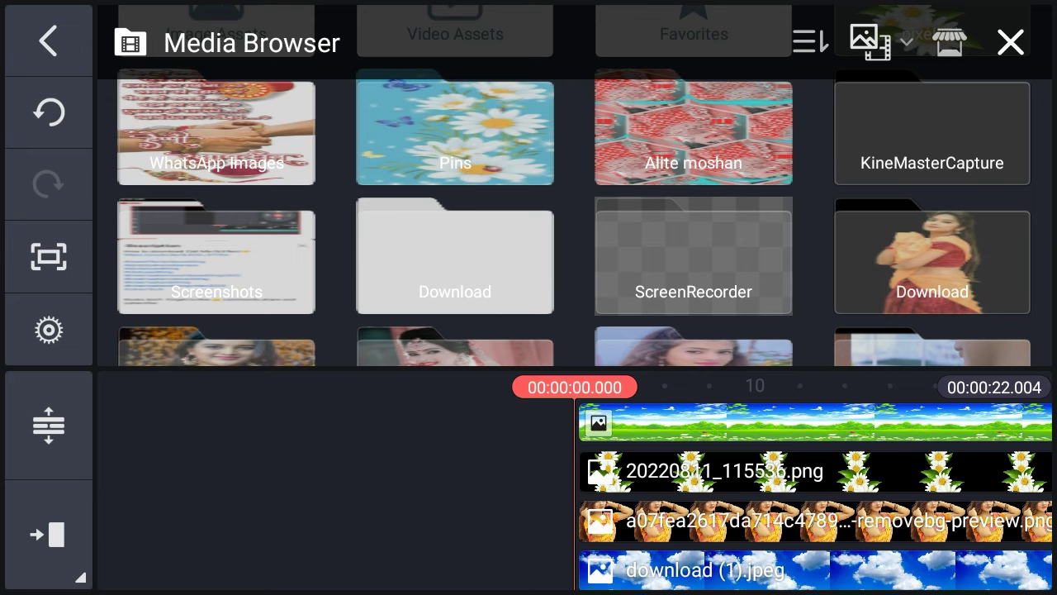
{"action": "left_click", "coordinate": [455, 248]}
{"action": "scroll", "coordinate": [529, 223], "scroll_direction": "down", "scroll_amount": 2}
Add 20210526-6_720p.mp4 as a layer and set its split screen to full frame
{"action": "left_click", "coordinate": [215, 165]}
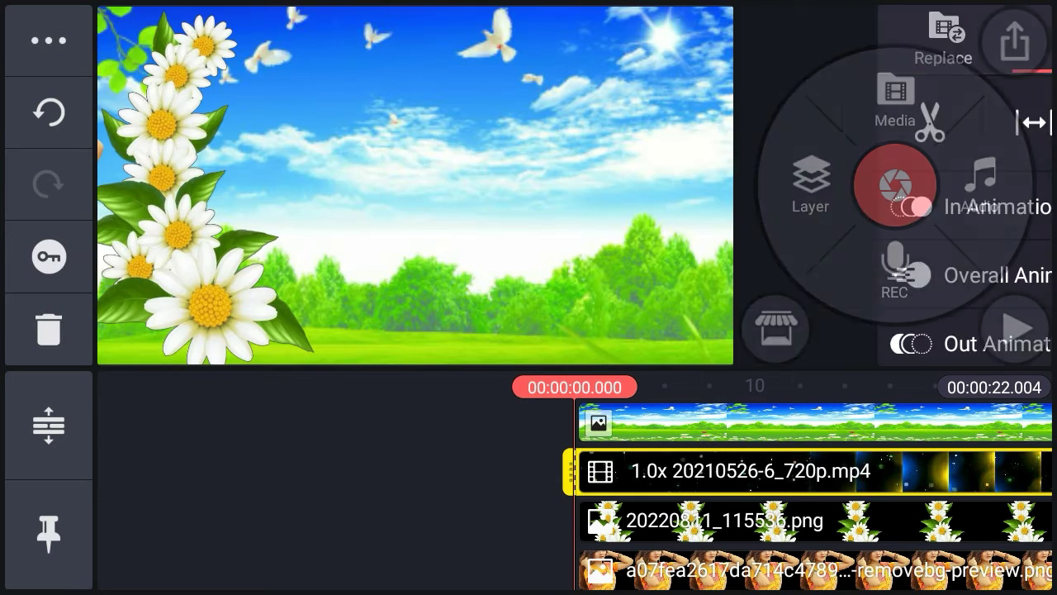
{"action": "mouse_move", "coordinate": [491, 49]}
{"action": "left_mouse_down"}
{"action": "mouse_move", "coordinate": [565, 172]}
{"action": "mouse_move", "coordinate": [559, 242]}
{"action": "left_mouse_up"}
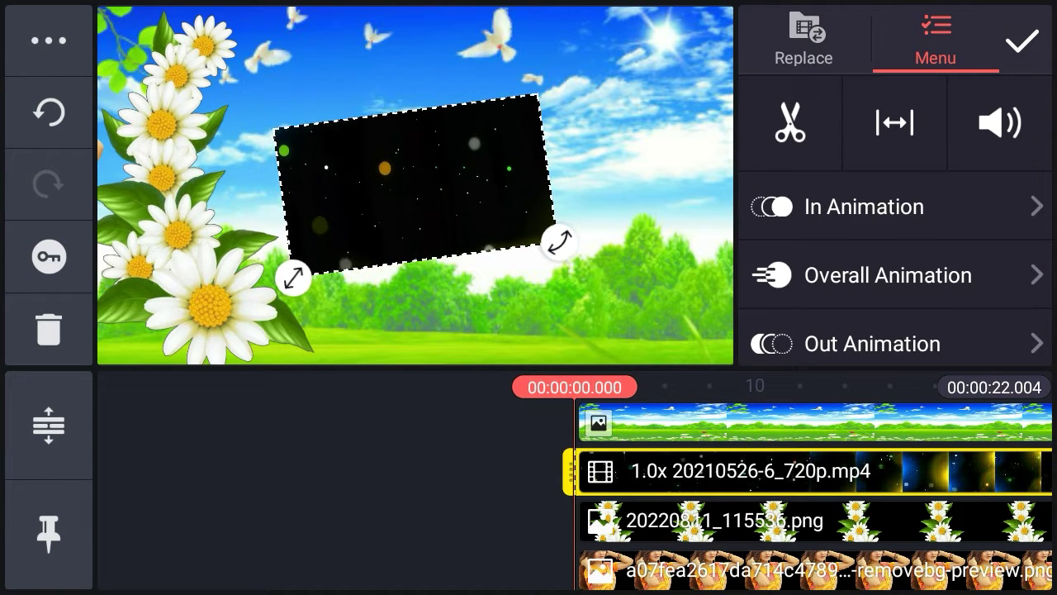
{"action": "scroll", "coordinate": [896, 247], "scroll_direction": "down", "scroll_amount": 5}
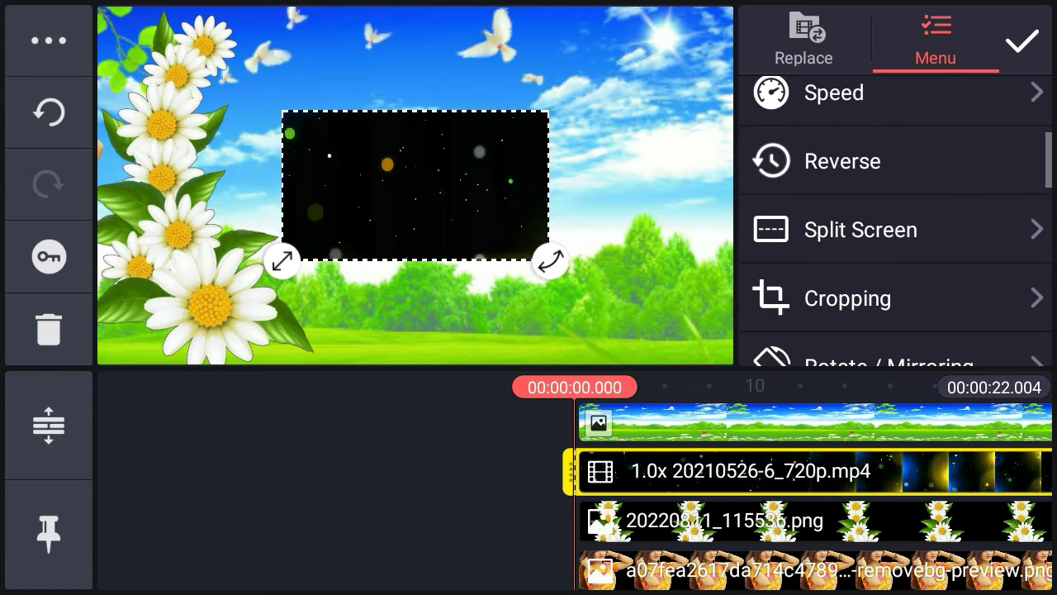
{"action": "left_click", "coordinate": [826, 228]}
{"action": "left_click", "coordinate": [963, 135]}
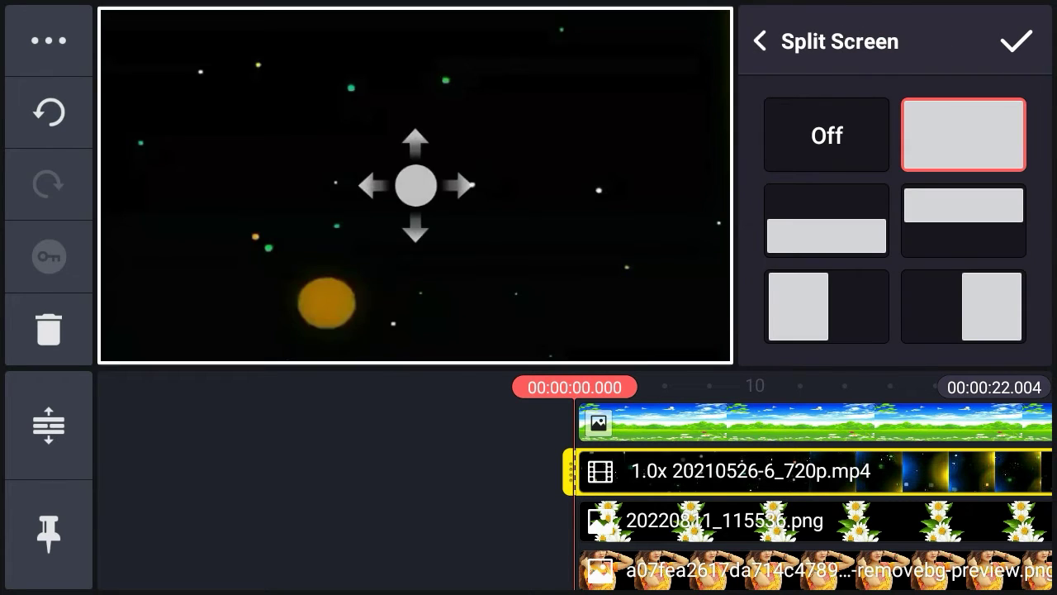
{"action": "left_click", "coordinate": [1016, 41]}
Set the sparkle layer's blending mode to Screen
{"action": "scroll", "coordinate": [896, 223], "scroll_direction": "down", "scroll_amount": 2}
{"action": "scroll", "coordinate": [896, 223], "scroll_direction": "down", "scroll_amount": 5}
{"action": "scroll", "coordinate": [896, 223], "scroll_direction": "down", "scroll_amount": 5}
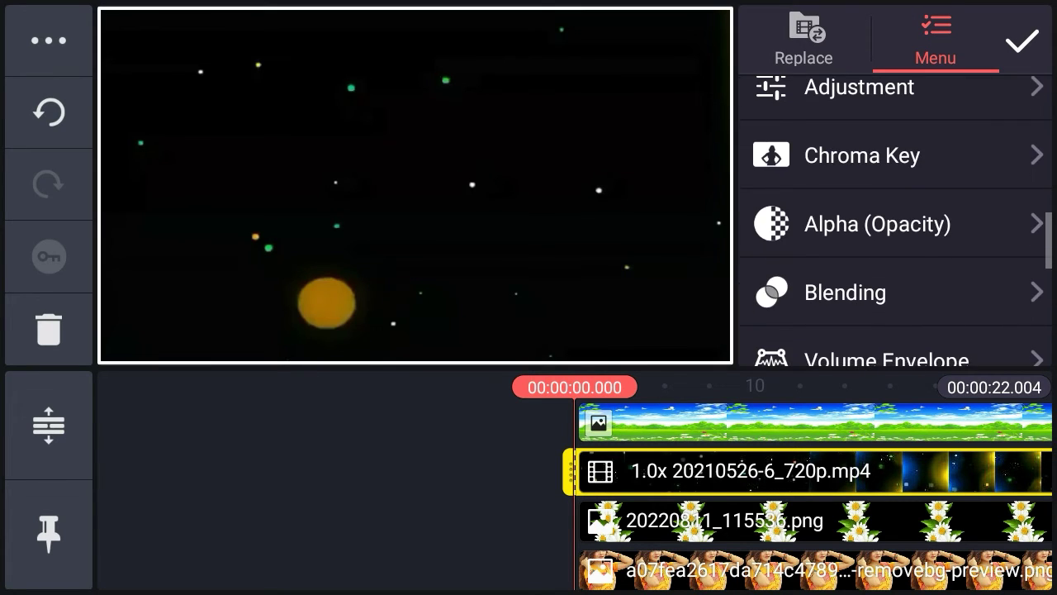
{"action": "left_click", "coordinate": [845, 293]}
{"action": "scroll", "coordinate": [896, 264], "scroll_direction": "down", "scroll_amount": 3}
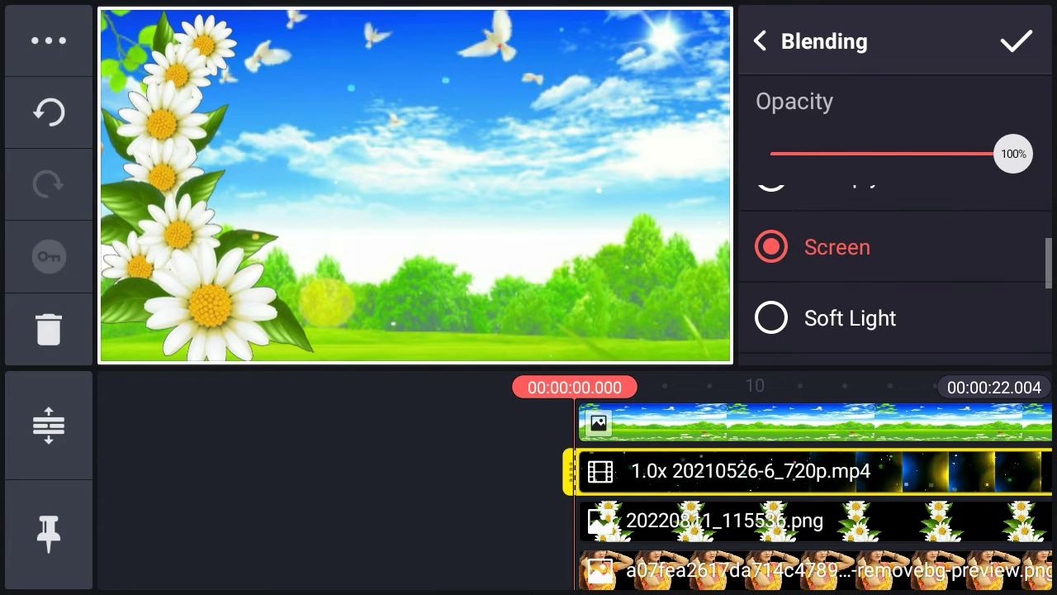
{"action": "left_click", "coordinate": [1016, 40]}
{"action": "scroll", "coordinate": [896, 223], "scroll_direction": "up", "scroll_amount": 2}
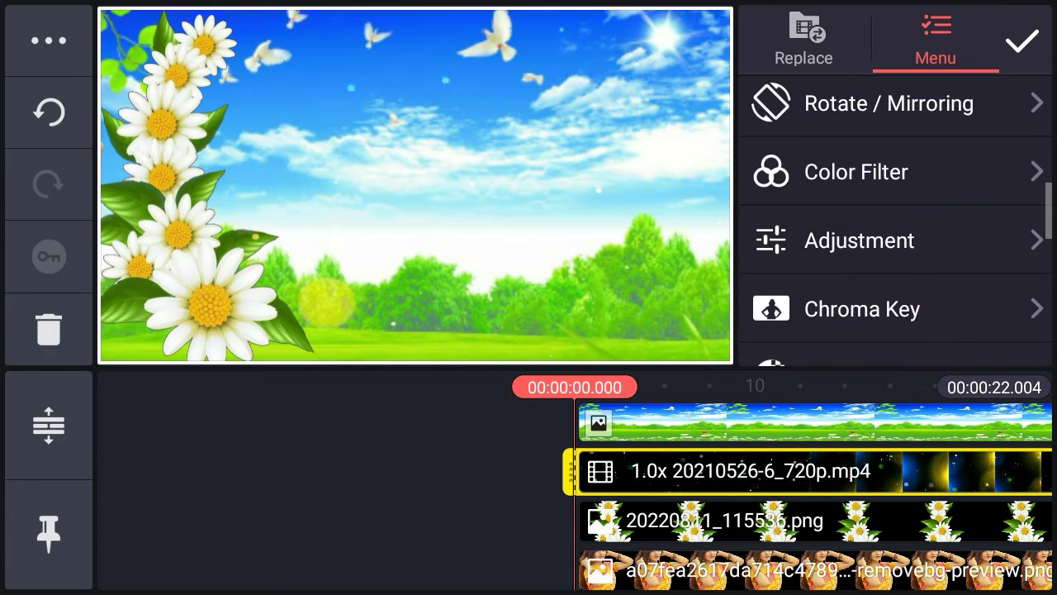
Set the sparkle layer's Hue adjustment to +78 and confirm
{"action": "left_click", "coordinate": [859, 241]}
{"action": "scroll", "coordinate": [896, 223], "scroll_direction": "down", "scroll_amount": 5}
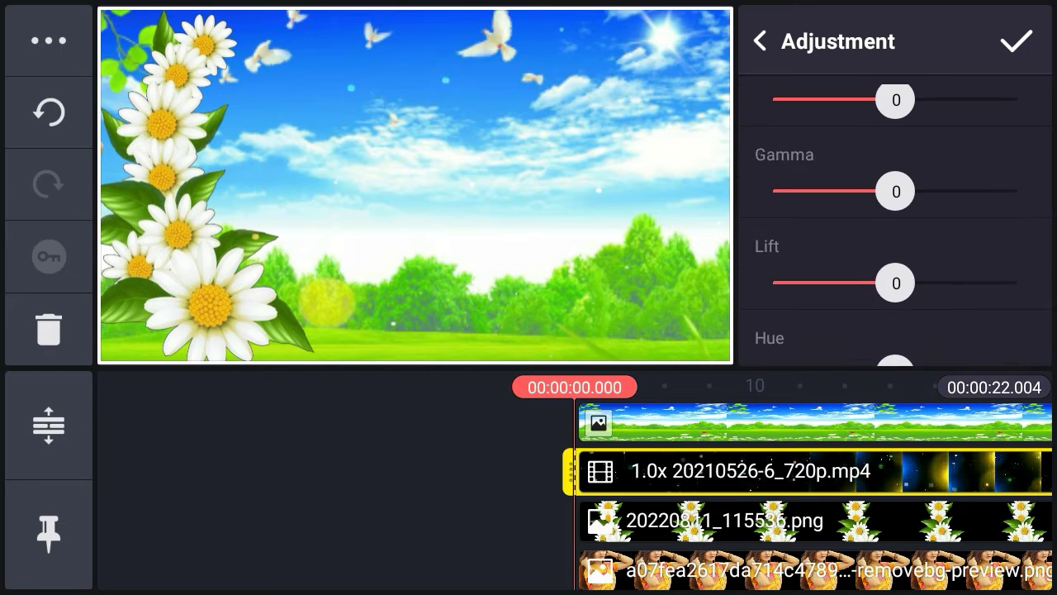
{"action": "left_click_drag", "start_coordinate": [743, 496], "coordinate": [623, 496]}
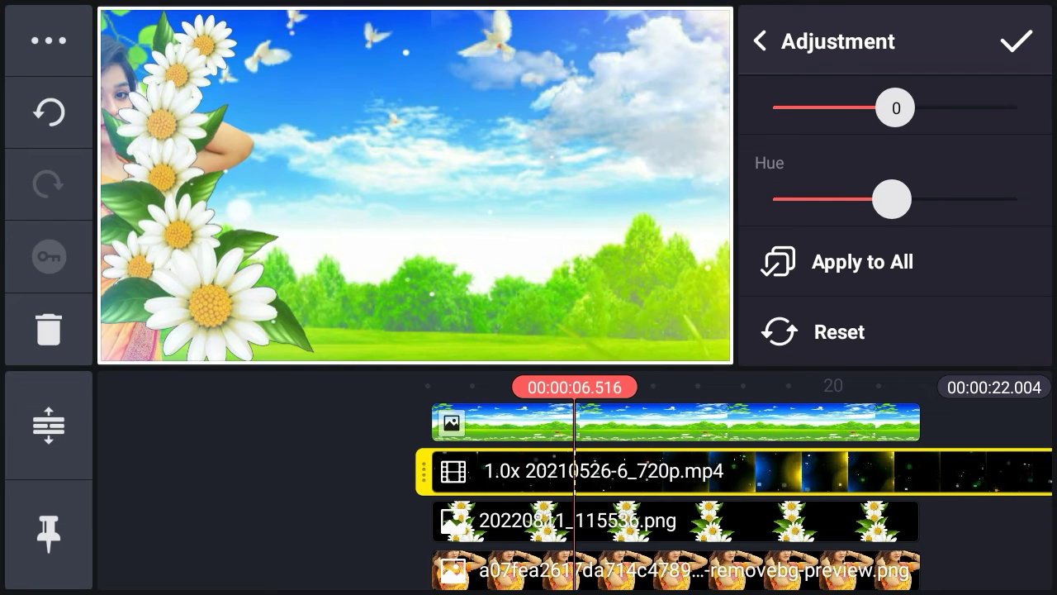
{"action": "mouse_move", "coordinate": [896, 199]}
{"action": "left_mouse_down"}
{"action": "mouse_move", "coordinate": [830, 199]}
{"action": "mouse_move", "coordinate": [938, 199]}
{"action": "left_mouse_up"}
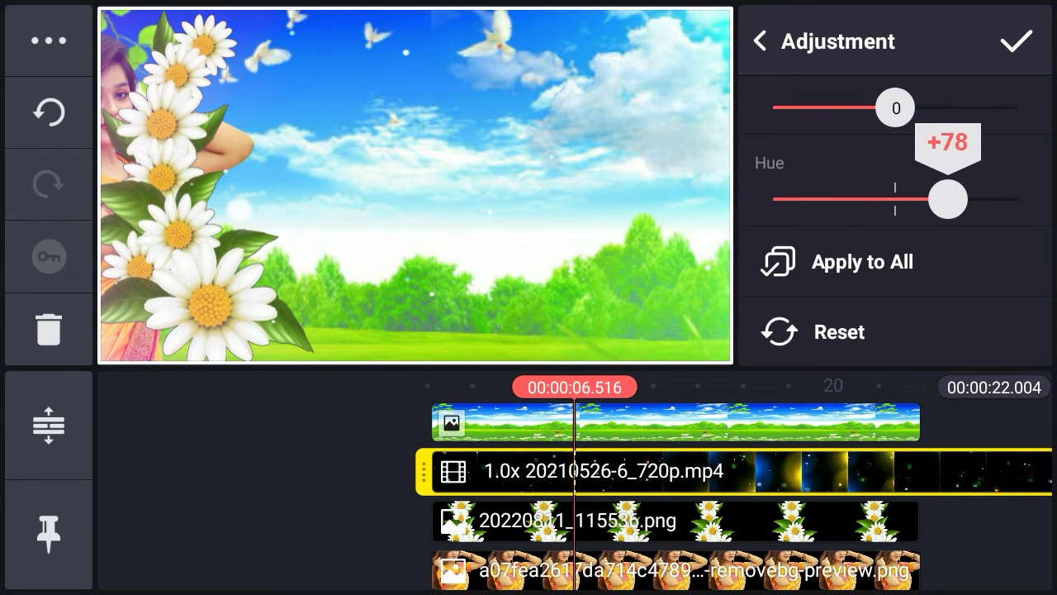
{"action": "left_click", "coordinate": [1016, 41]}
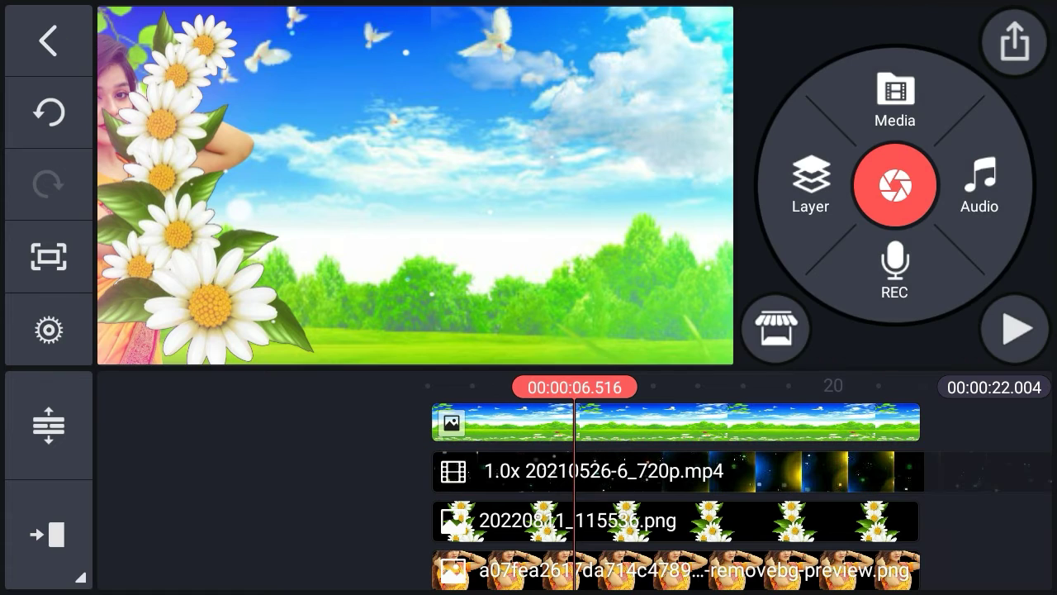
Trim the sparkle video to the right of the playhead at 00:00:22.040
{"action": "left_click_drag", "start_coordinate": [826, 521], "coordinate": [478, 520]}
{"action": "left_click", "coordinate": [661, 471]}
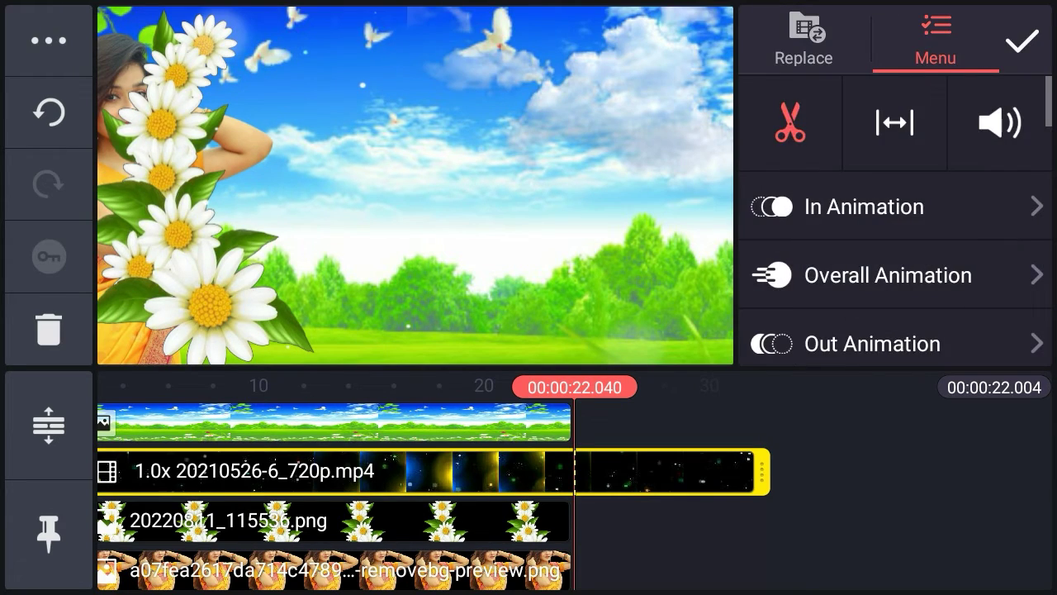
{"action": "left_click", "coordinate": [790, 122]}
{"action": "left_click", "coordinate": [908, 180]}
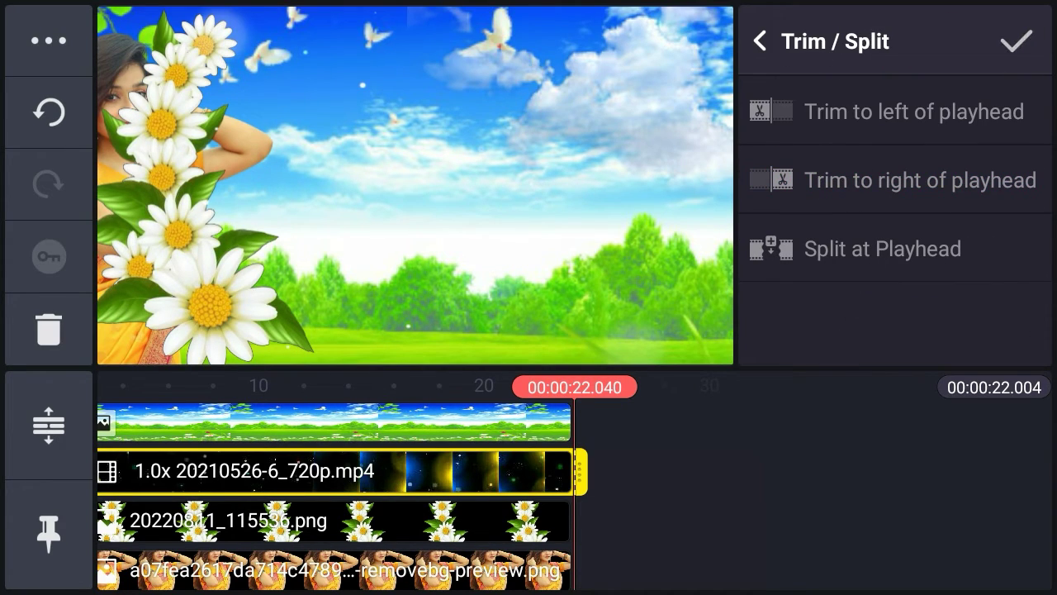
{"action": "left_click", "coordinate": [1016, 41]}
Bring up the sparkle video's volume mixer, showing 0% volume
{"action": "left_click_drag", "start_coordinate": [248, 521], "coordinate": [743, 520]}
{"action": "left_click", "coordinate": [744, 470]}
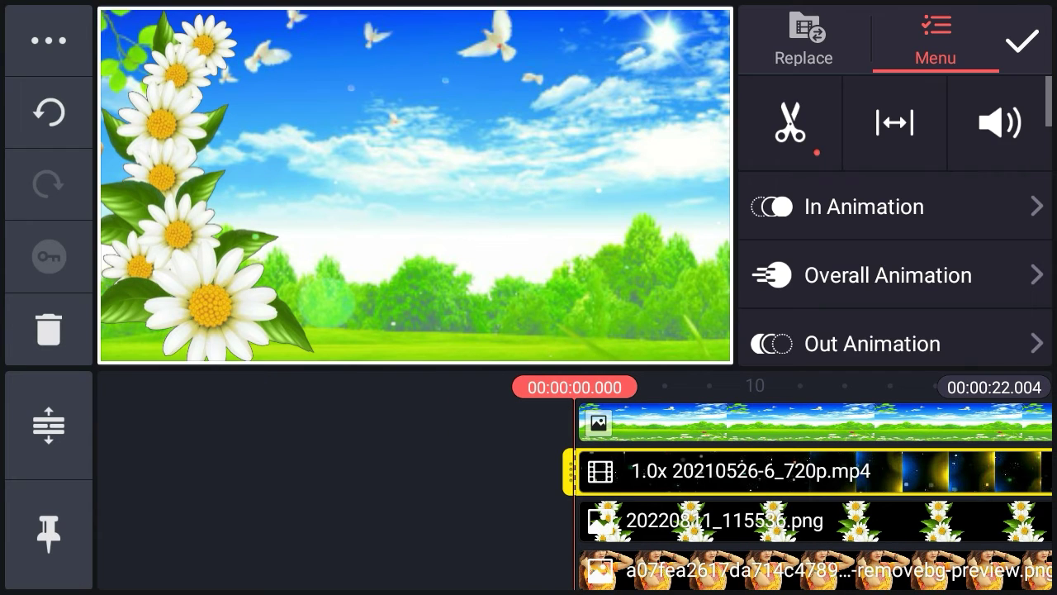
{"action": "left_click", "coordinate": [999, 122]}
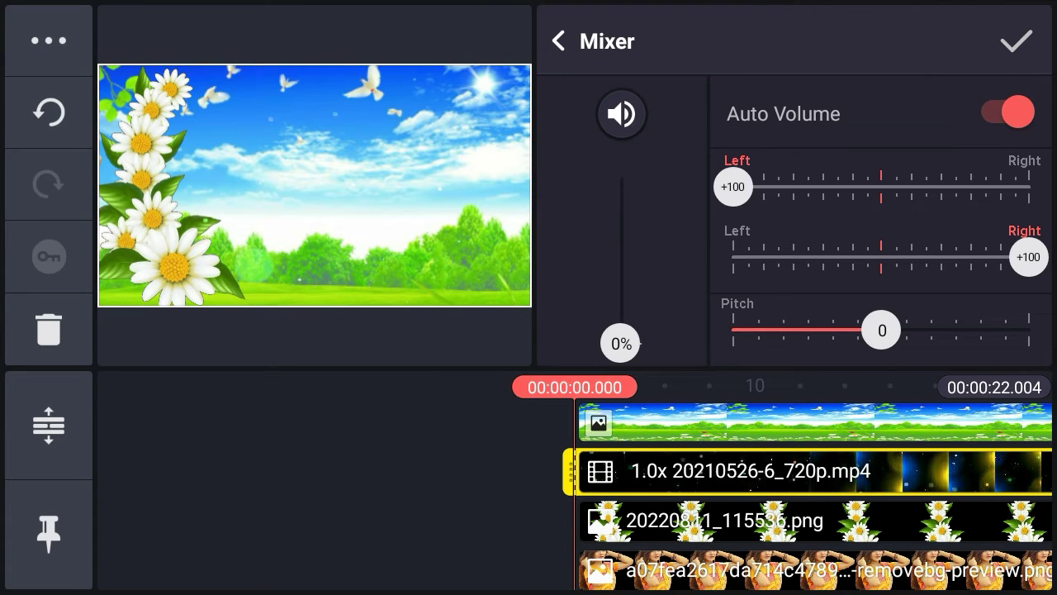